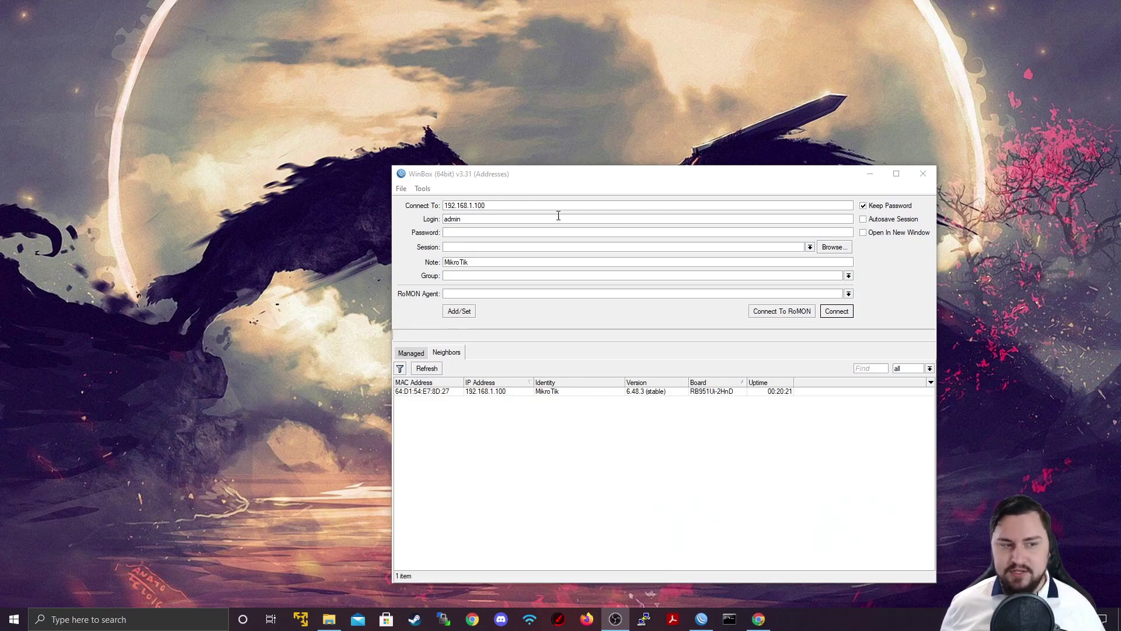
- Log in to the discovered MikroTik router at 192.168.1.100 from the neighbor list
{"action": "left_click", "coordinate": [513, 391]}
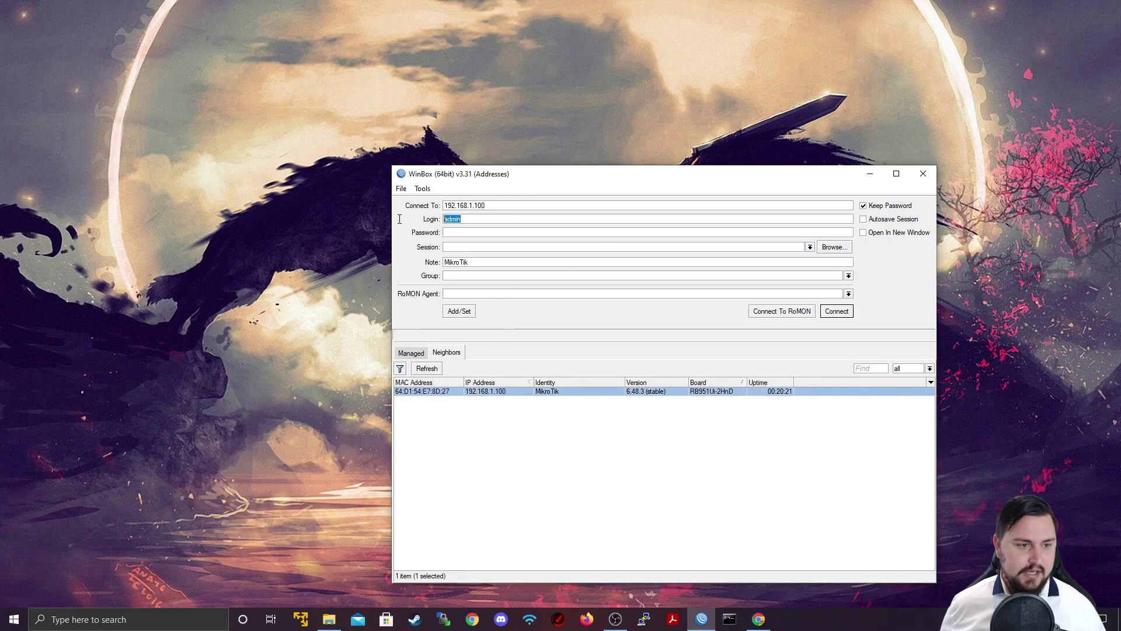
{"action": "left_click", "coordinate": [475, 232]}
{"action": "left_click", "coordinate": [837, 311]}
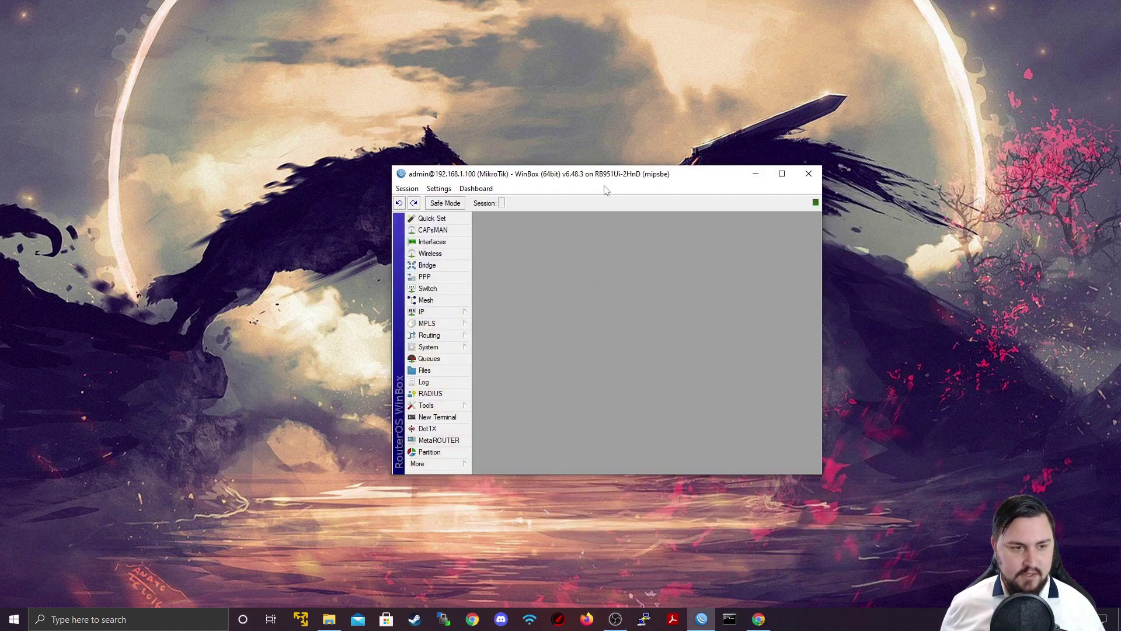
- Maximize and restore the session window, then browse the Session, Dashboard and Settings menus
{"action": "double_click", "coordinate": [600, 174]}
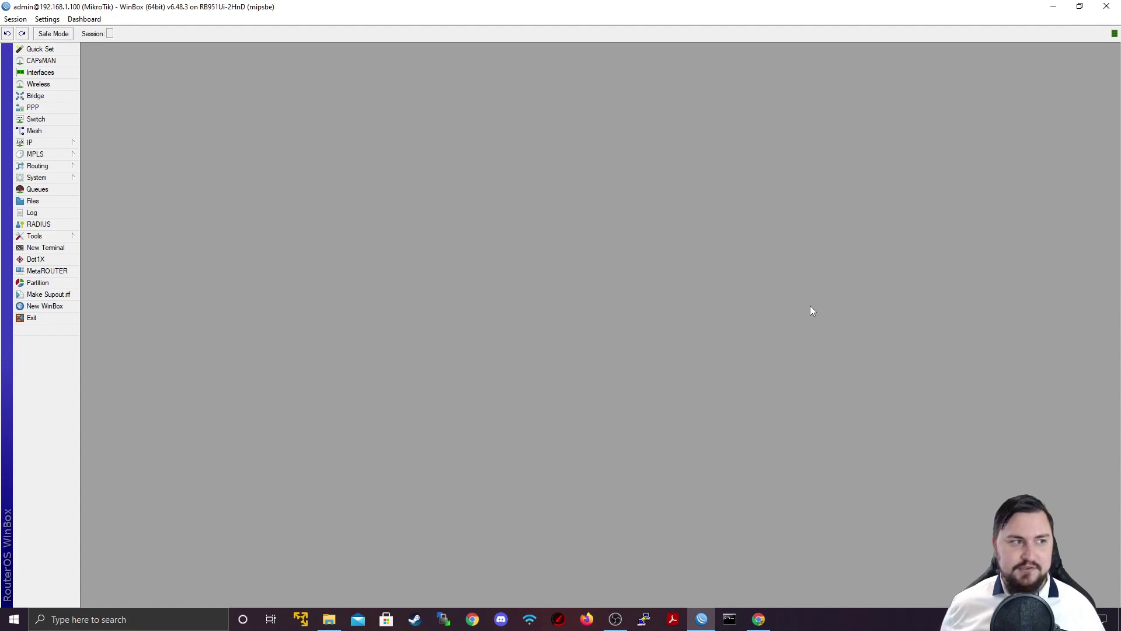
{"action": "double_click", "coordinate": [288, 8]}
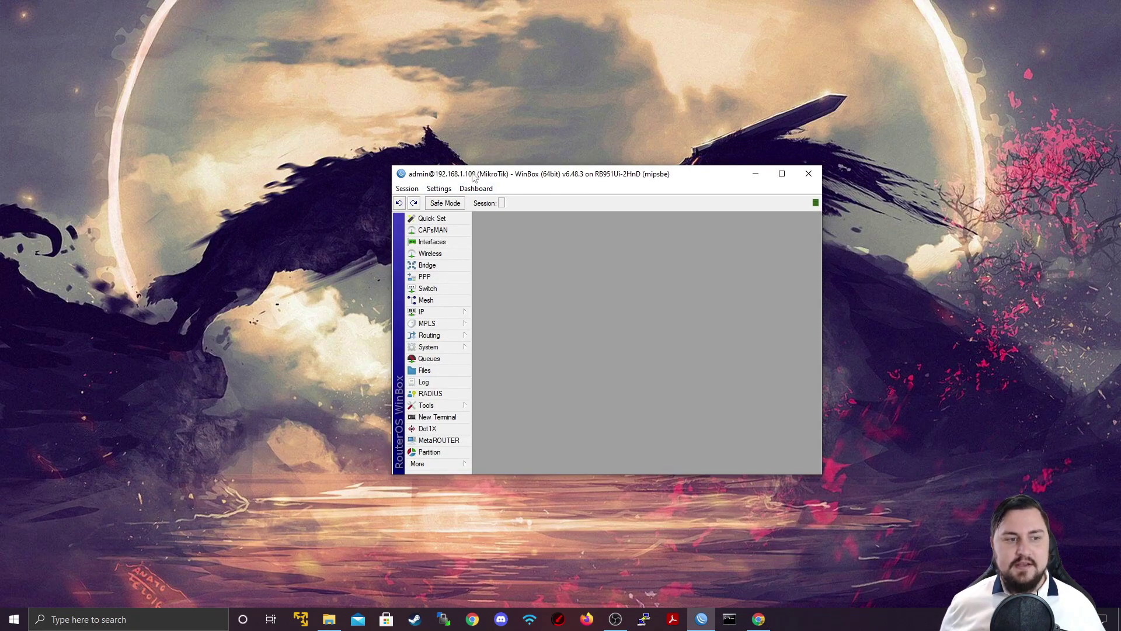
{"action": "left_click", "coordinate": [402, 189]}
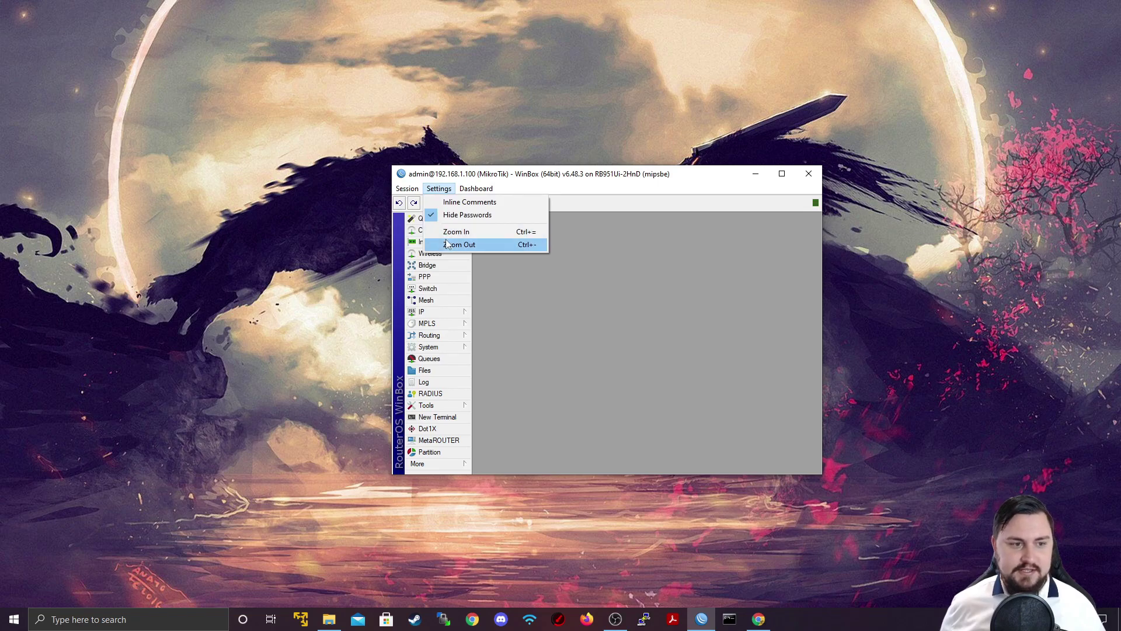
{"action": "left_click", "coordinate": [459, 186]}
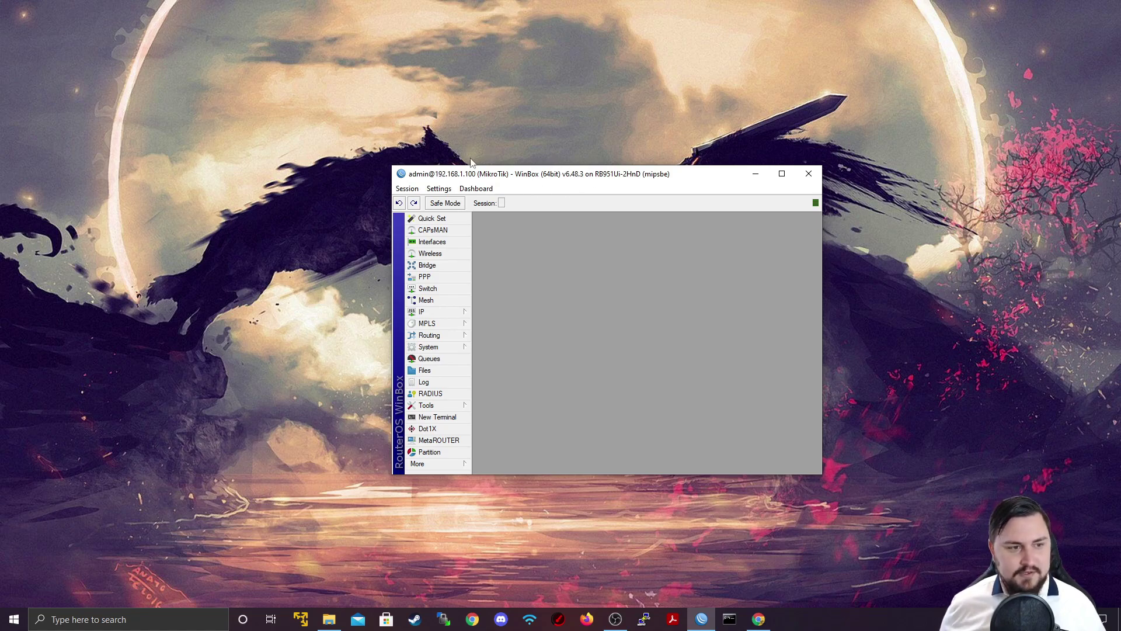
{"action": "left_click", "coordinate": [427, 189]}
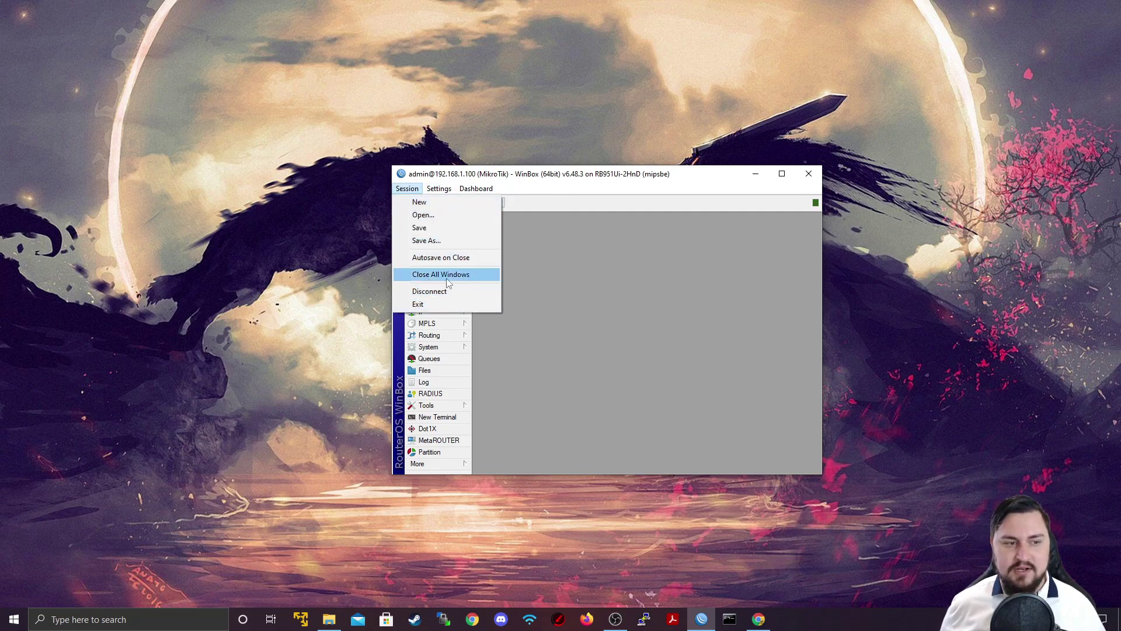
{"action": "mouse_move", "coordinate": [438, 188]}
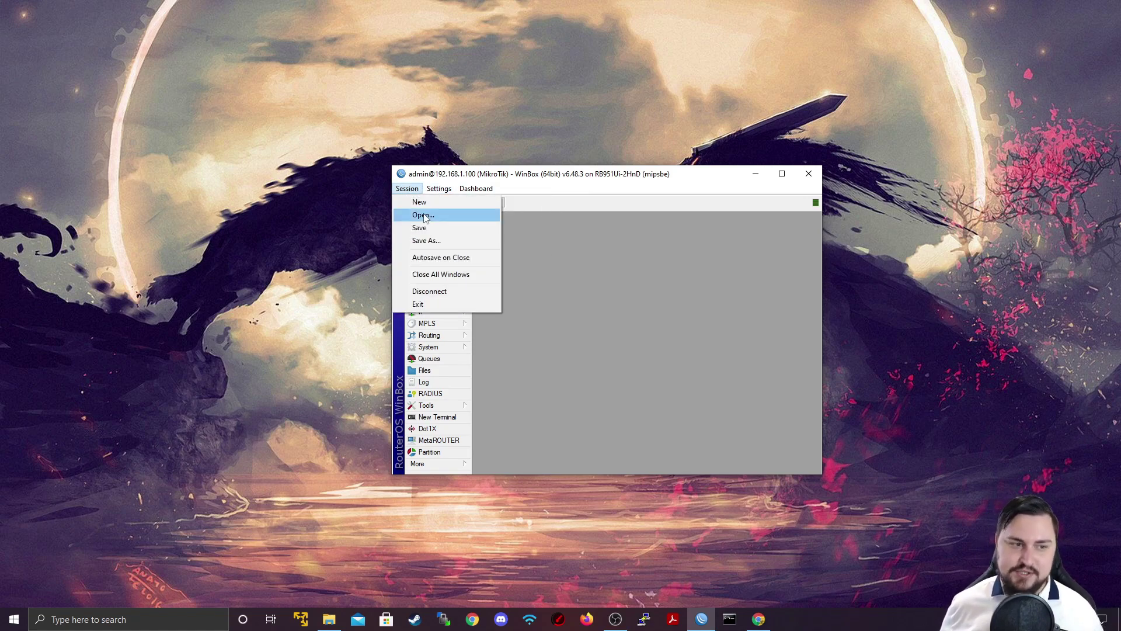
{"action": "mouse_move", "coordinate": [476, 188]}
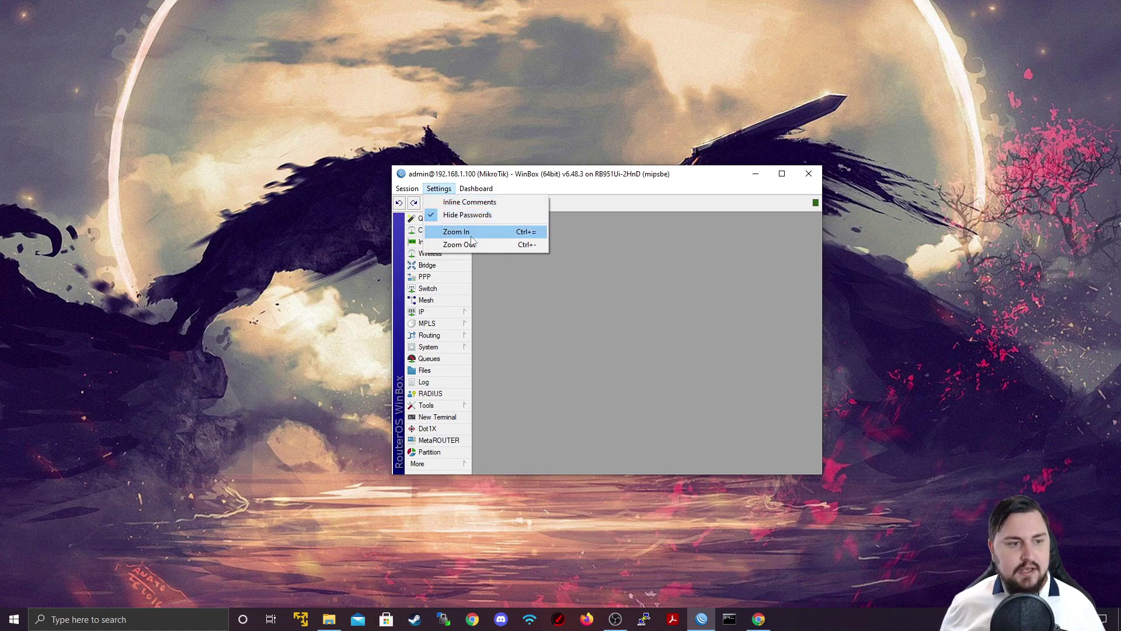
{"action": "double_click", "coordinate": [525, 180]}
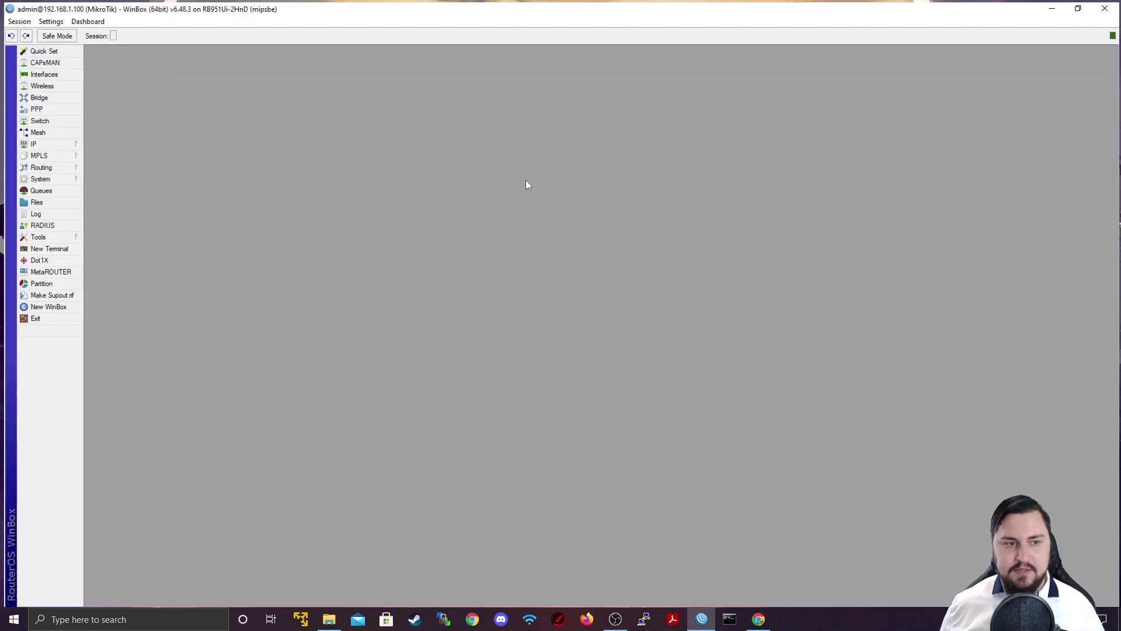
{"action": "double_click", "coordinate": [433, 17]}
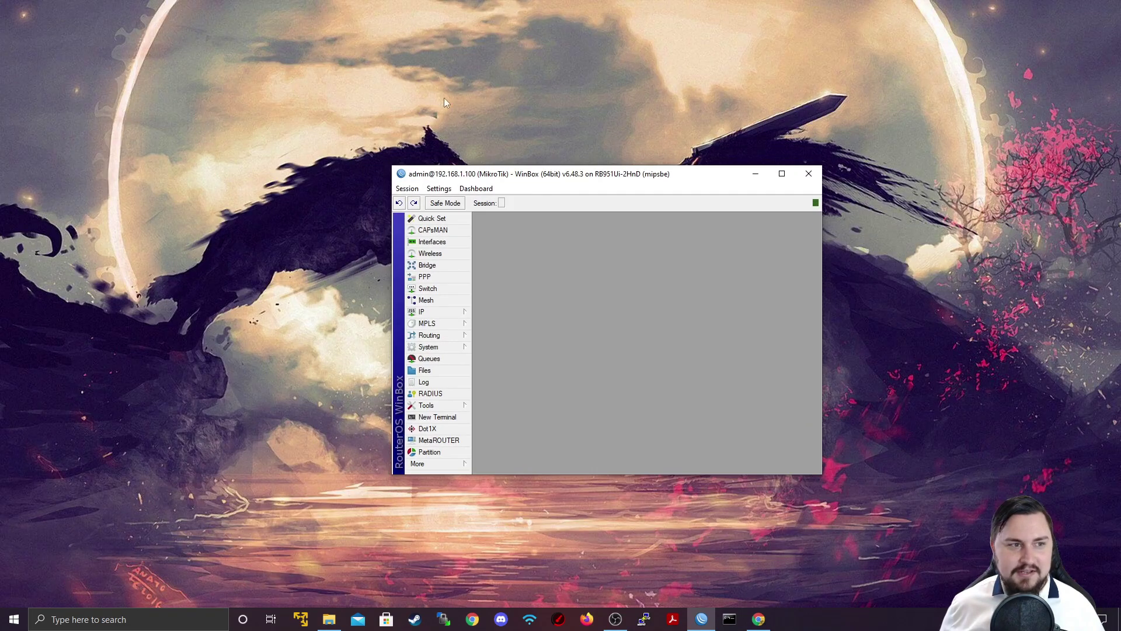
{"action": "double_click", "coordinate": [484, 166]}
{"action": "double_click", "coordinate": [489, 14]}
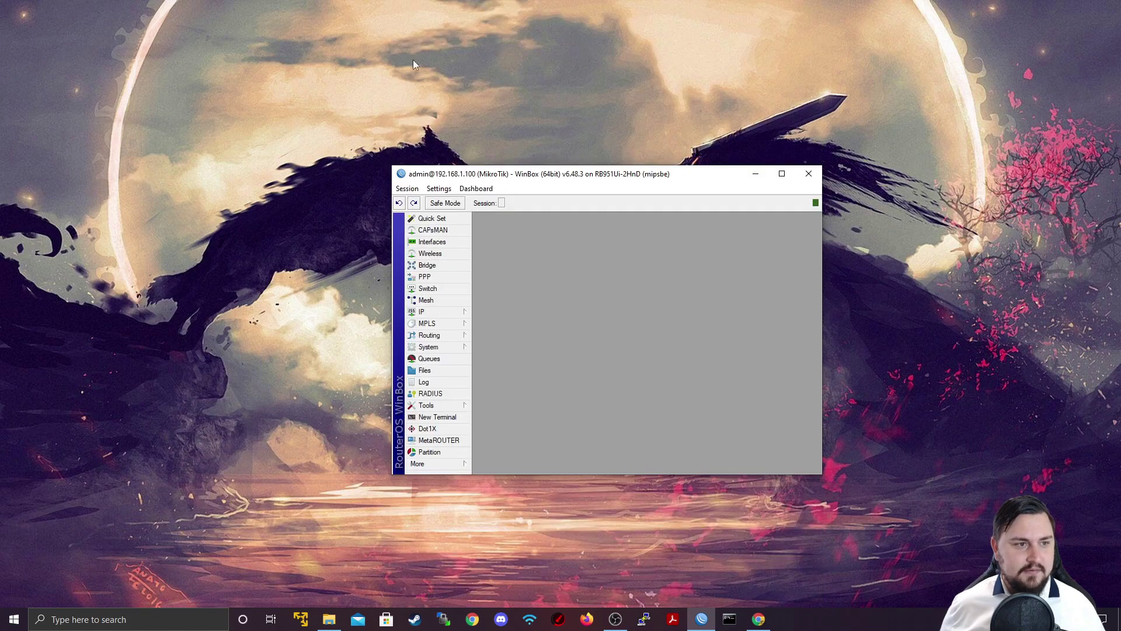
- Zoom the WinBox interface in three times and maximize the session window
{"action": "left_click", "coordinate": [438, 188]}
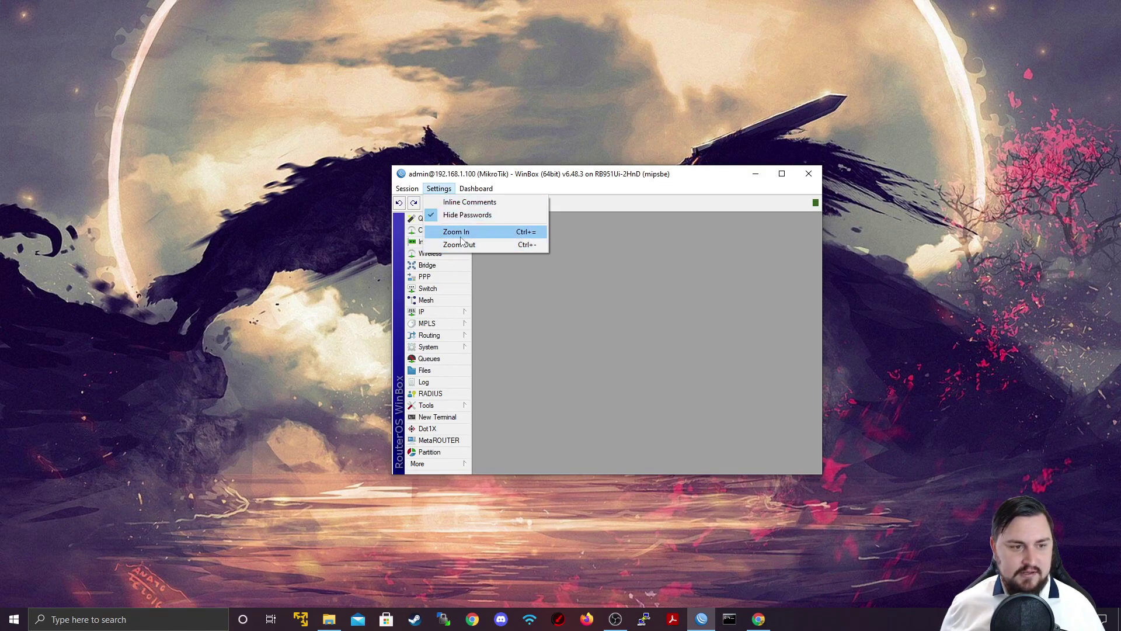
{"action": "left_click", "coordinate": [457, 231]}
{"action": "left_click", "coordinate": [439, 188]}
{"action": "left_click", "coordinate": [457, 230]}
{"action": "left_click", "coordinate": [439, 188]}
{"action": "left_click", "coordinate": [452, 229]}
{"action": "left_click", "coordinate": [783, 175]}
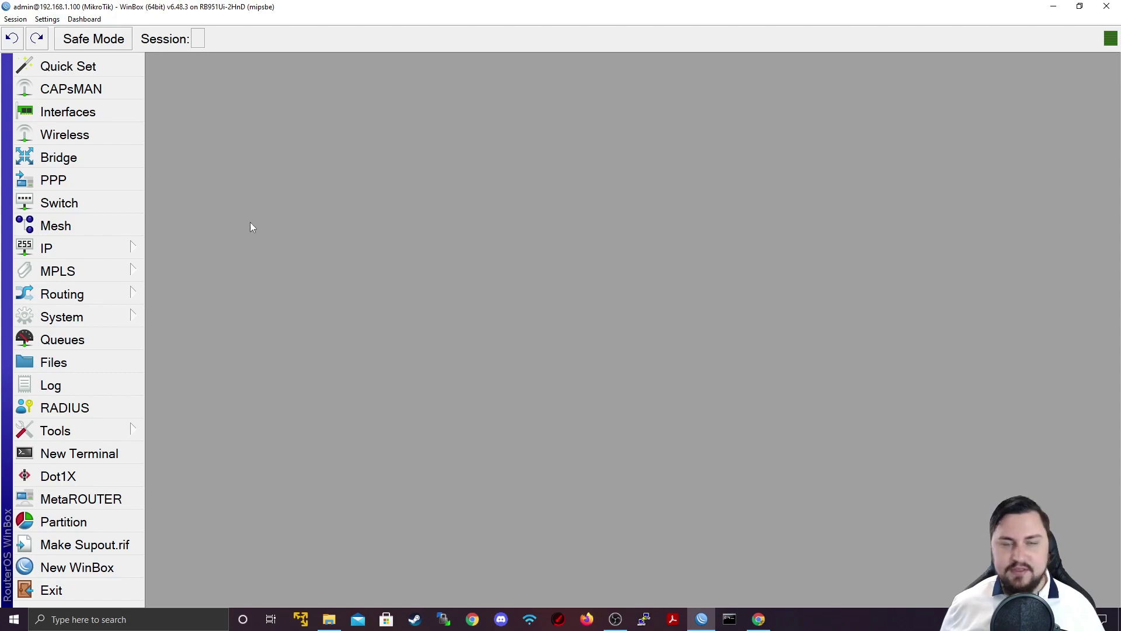
- Add Time, CPU, Memory, Uptime and Date readouts to the dashboard
{"action": "left_click", "coordinate": [88, 20]}
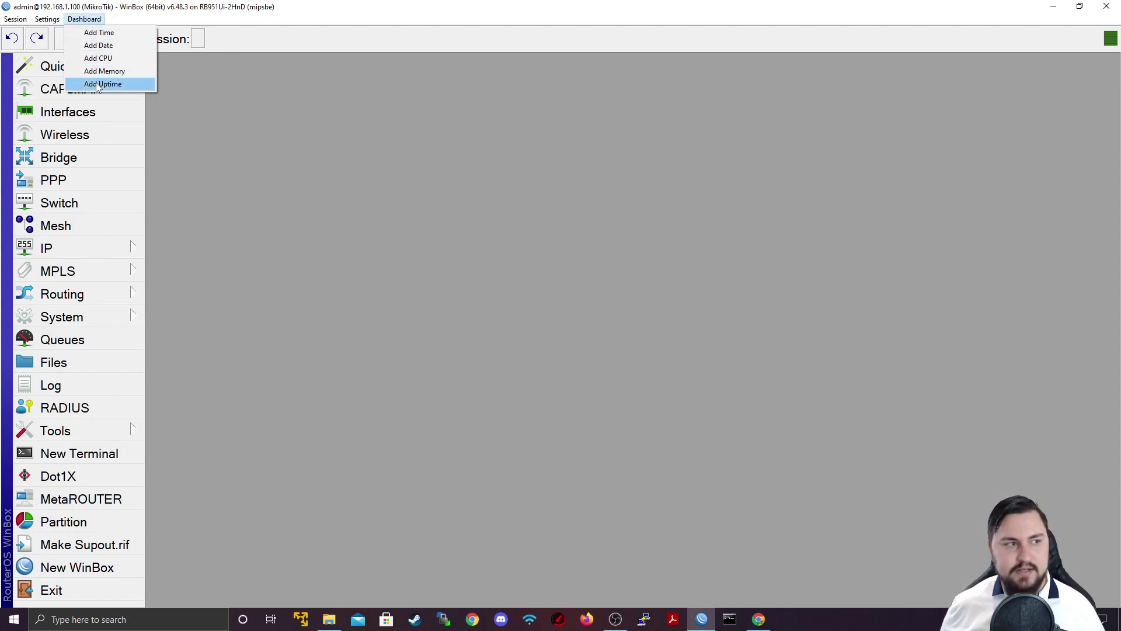
{"action": "left_click", "coordinate": [99, 33]}
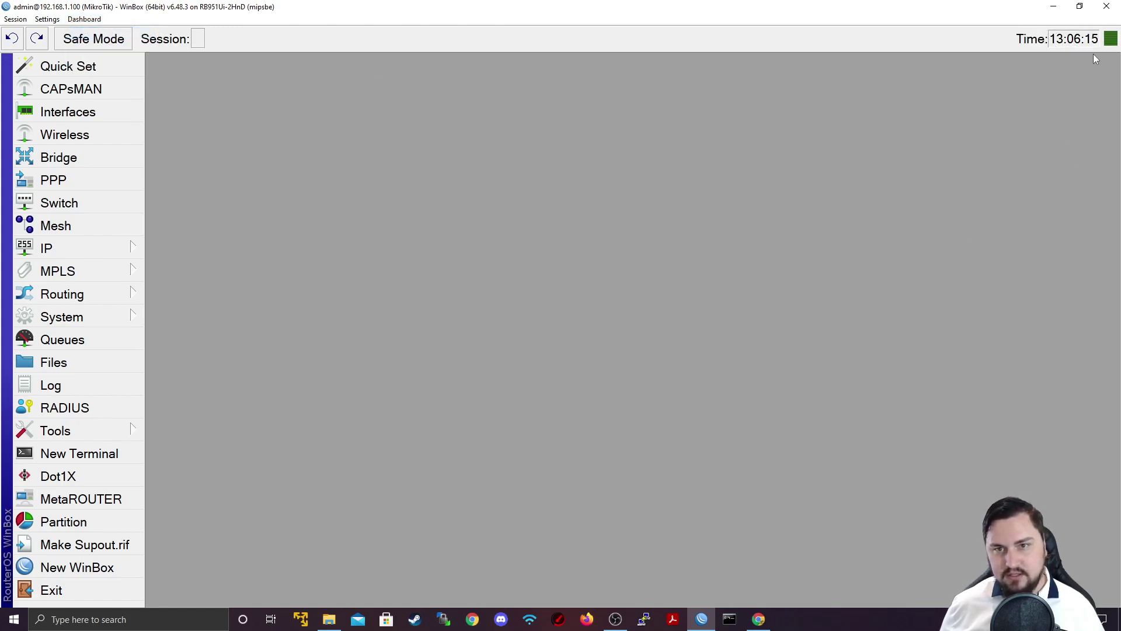
{"action": "left_click", "coordinate": [84, 20]}
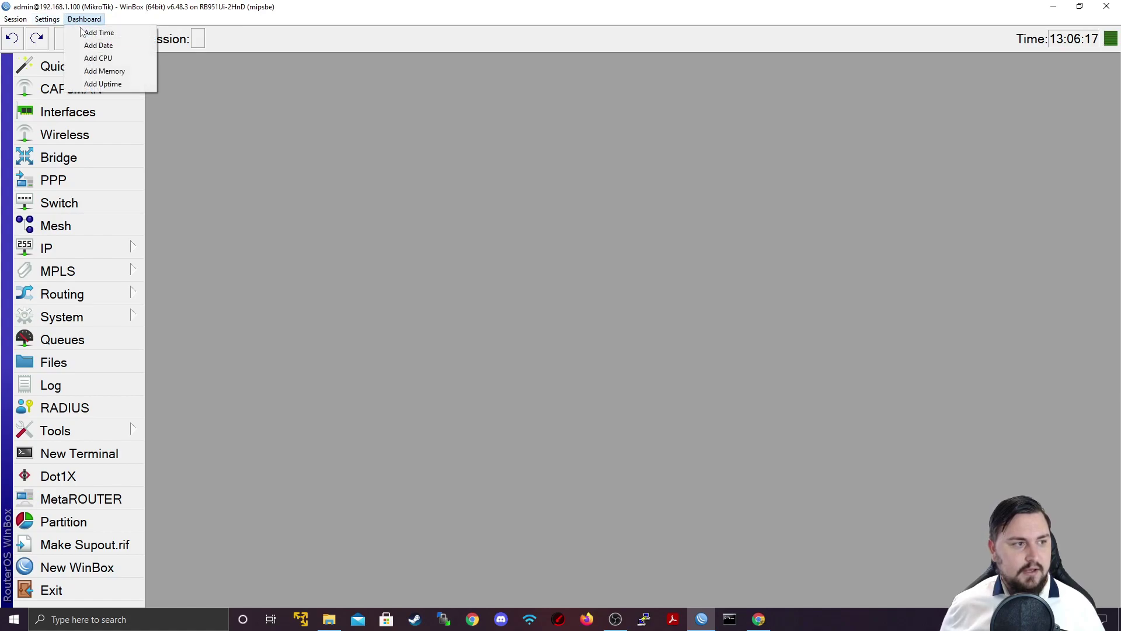
{"action": "left_click", "coordinate": [97, 56]}
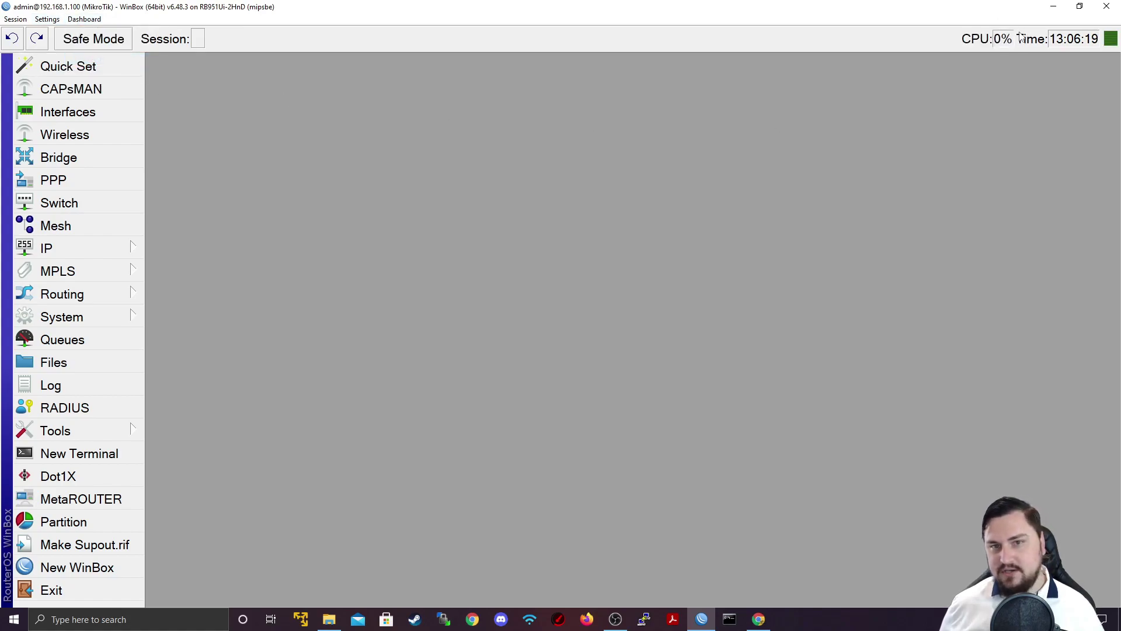
{"action": "left_click", "coordinate": [84, 19]}
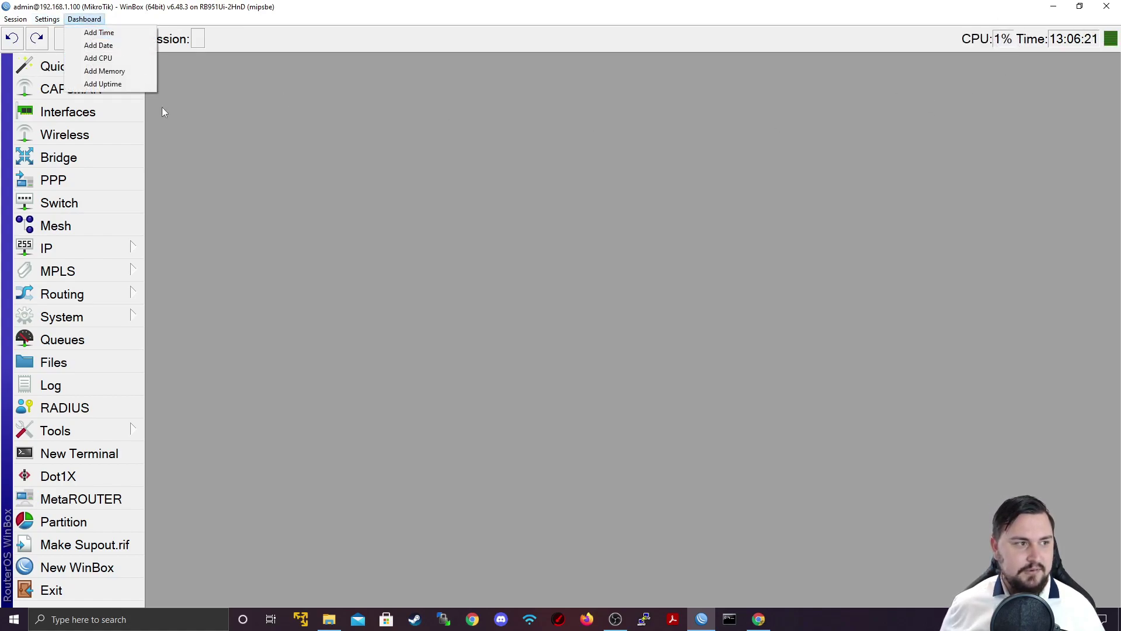
{"action": "left_click", "coordinate": [96, 70]}
{"action": "left_click", "coordinate": [80, 19]}
{"action": "left_click", "coordinate": [105, 84]}
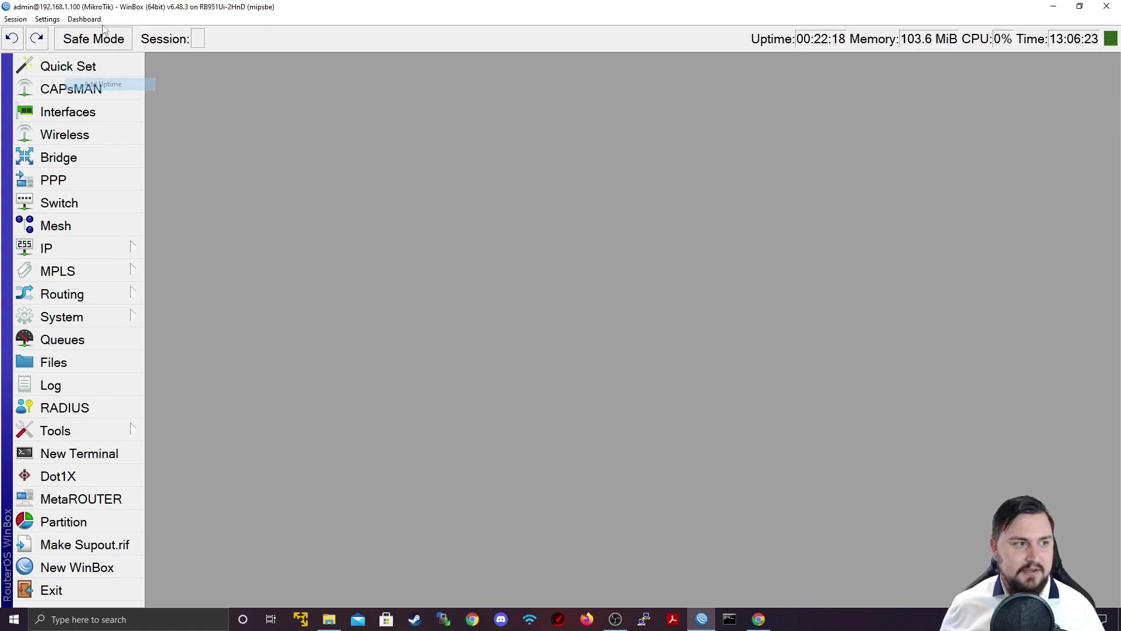
{"action": "left_click", "coordinate": [84, 19]}
{"action": "left_click", "coordinate": [98, 46]}
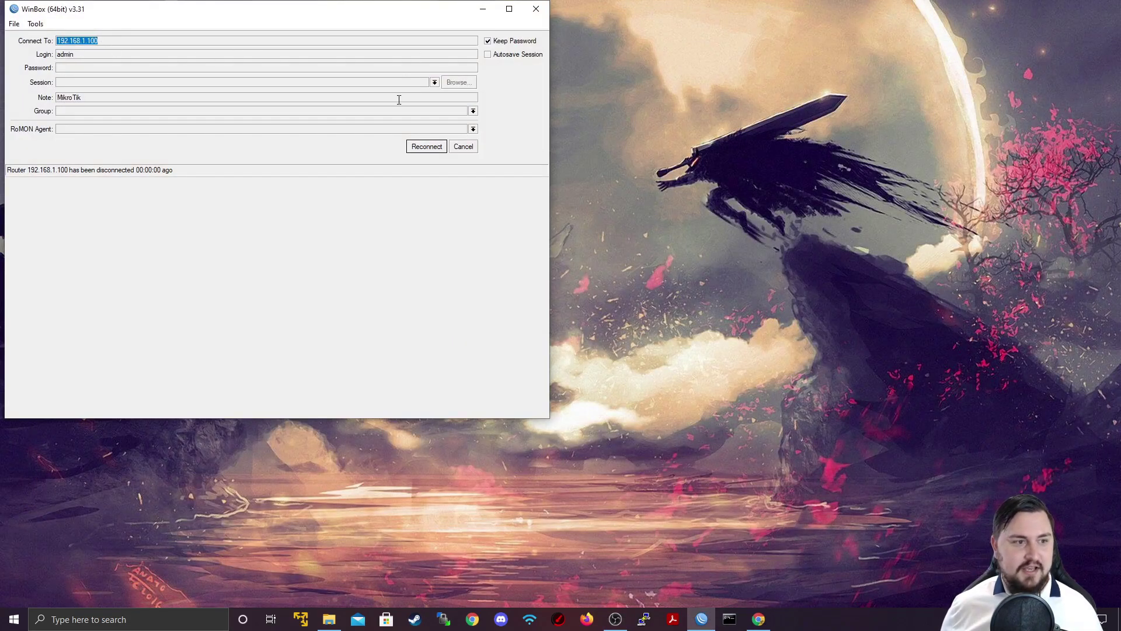
- Cancel the 192.168.1.100 reconnect, log in by the router's MAC address, and maximize the session
{"action": "left_click", "coordinate": [416, 147]}
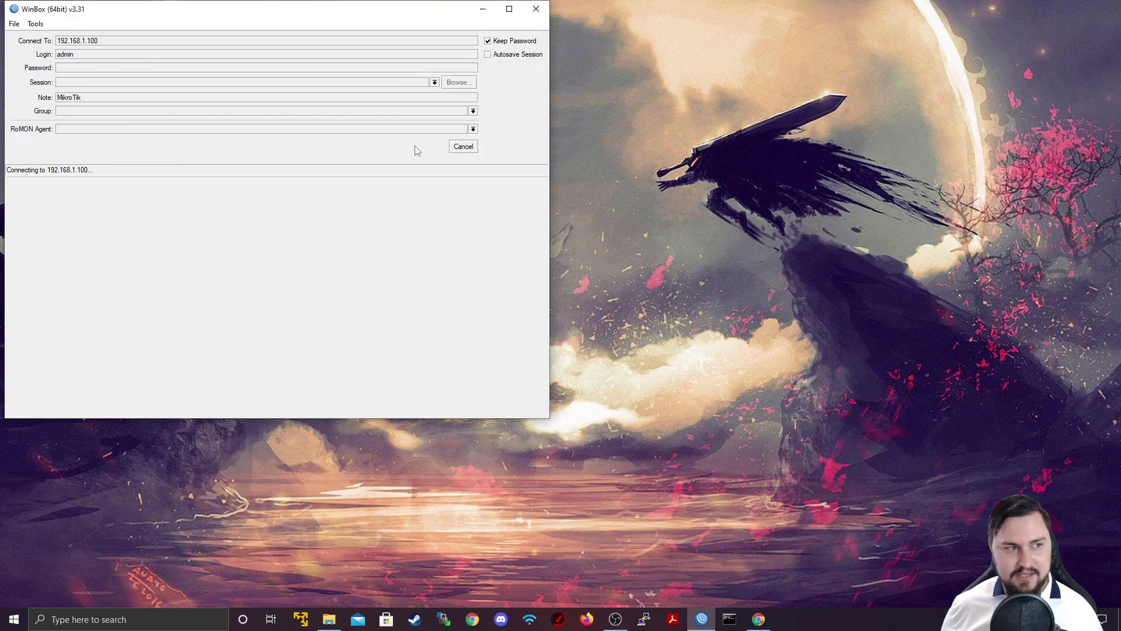
{"action": "left_click_drag", "start_coordinate": [261, 16], "coordinate": [672, 69]}
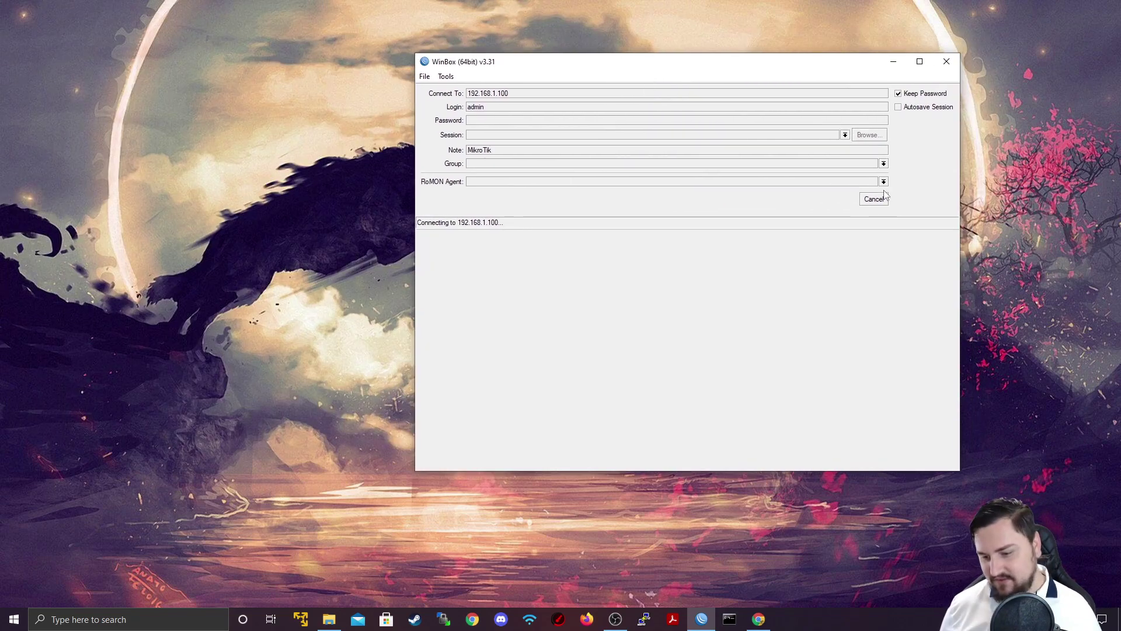
{"action": "left_click", "coordinate": [864, 202]}
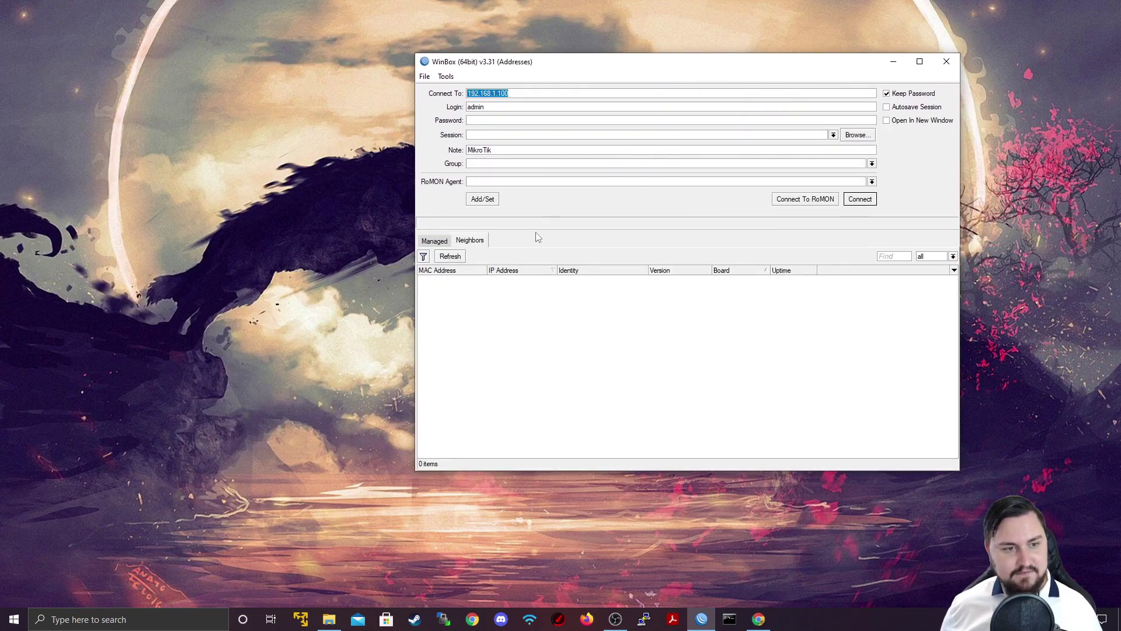
{"action": "left_click", "coordinate": [466, 279]}
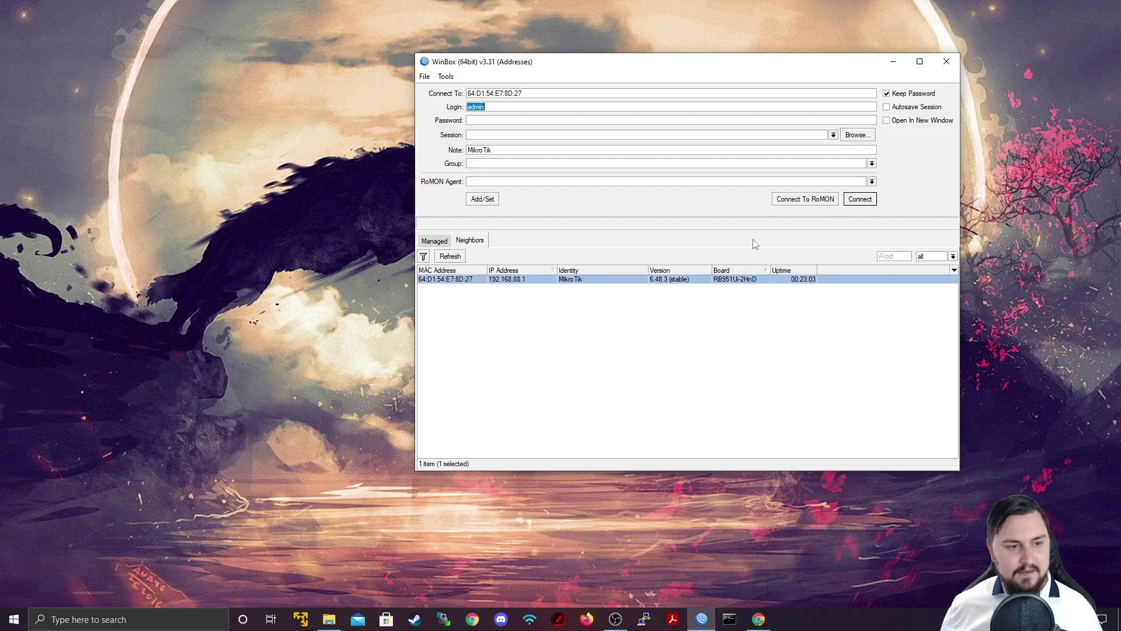
{"action": "left_click", "coordinate": [860, 199]}
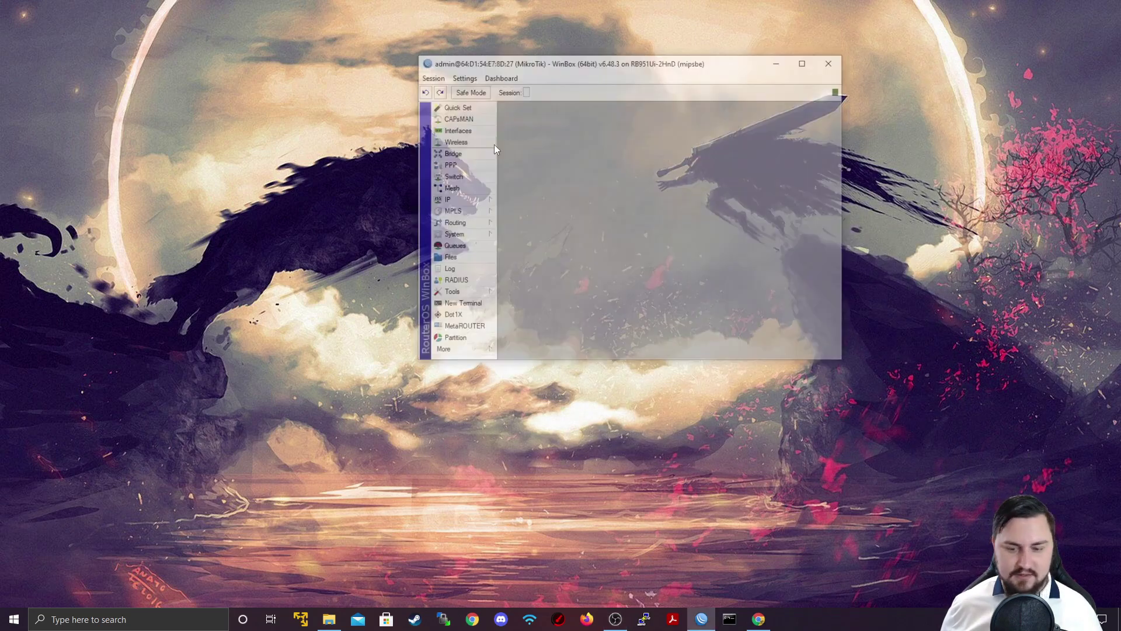
{"action": "double_click", "coordinate": [543, 64]}
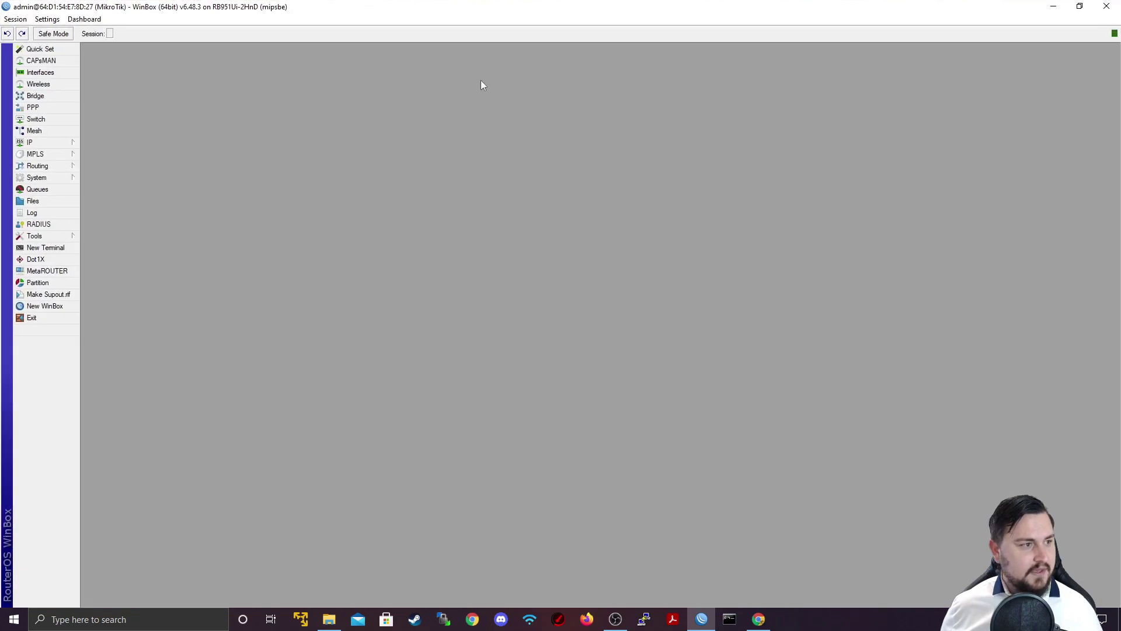
- Enlarge the interface scale with Settings zoom and Ctrl+Plus
{"action": "left_click", "coordinate": [47, 19]}
{"action": "left_click", "coordinate": [65, 62]}
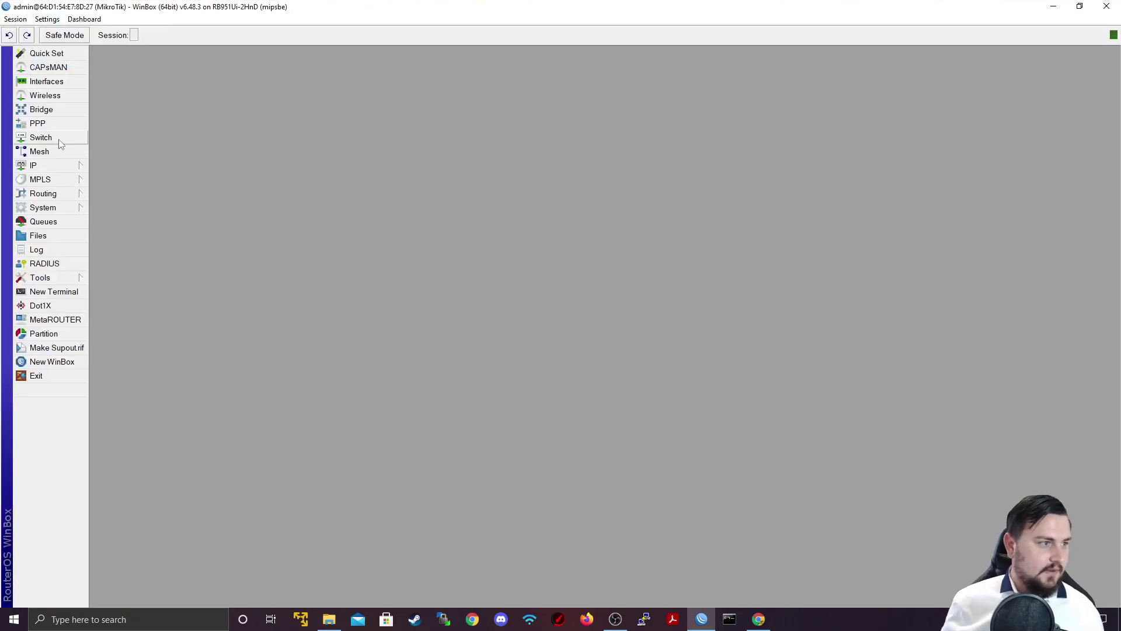
{"action": "key", "text": "ctrl+plus"}
{"action": "key", "text": "ctrl+plus"}
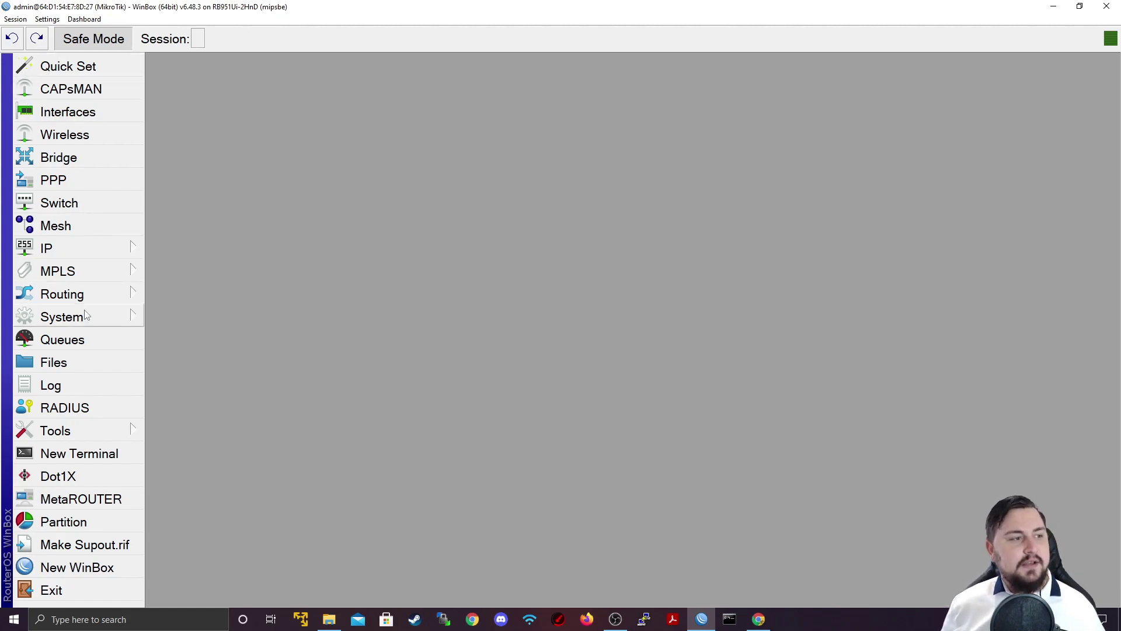
- Glance at the interface list, then switch the session into Safe Mode
{"action": "left_click", "coordinate": [93, 114]}
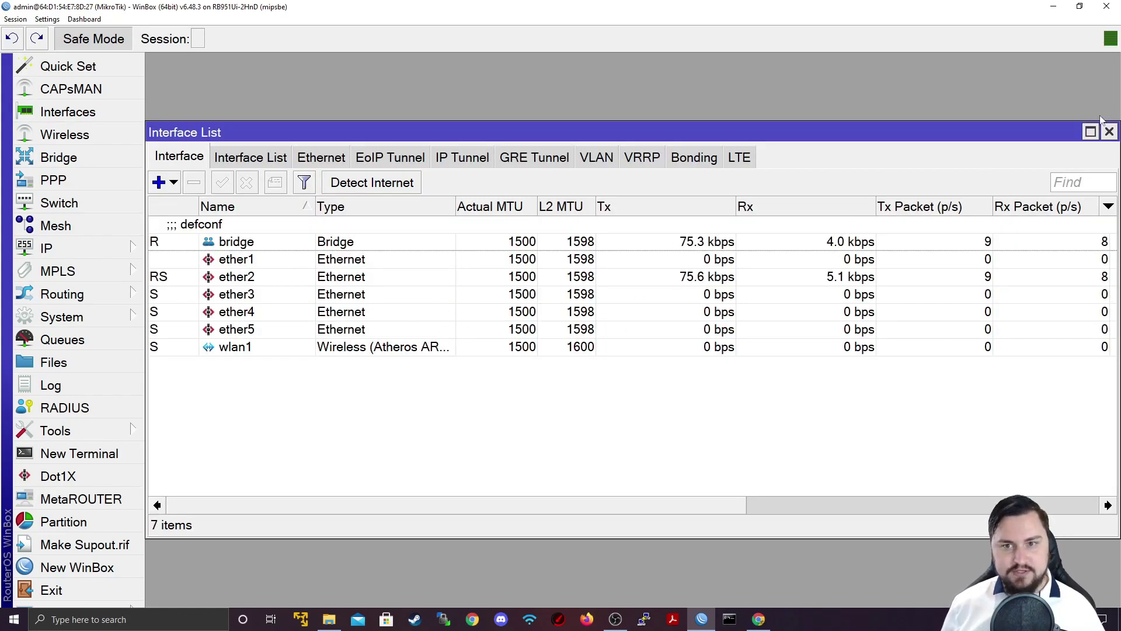
{"action": "left_click", "coordinate": [1109, 131]}
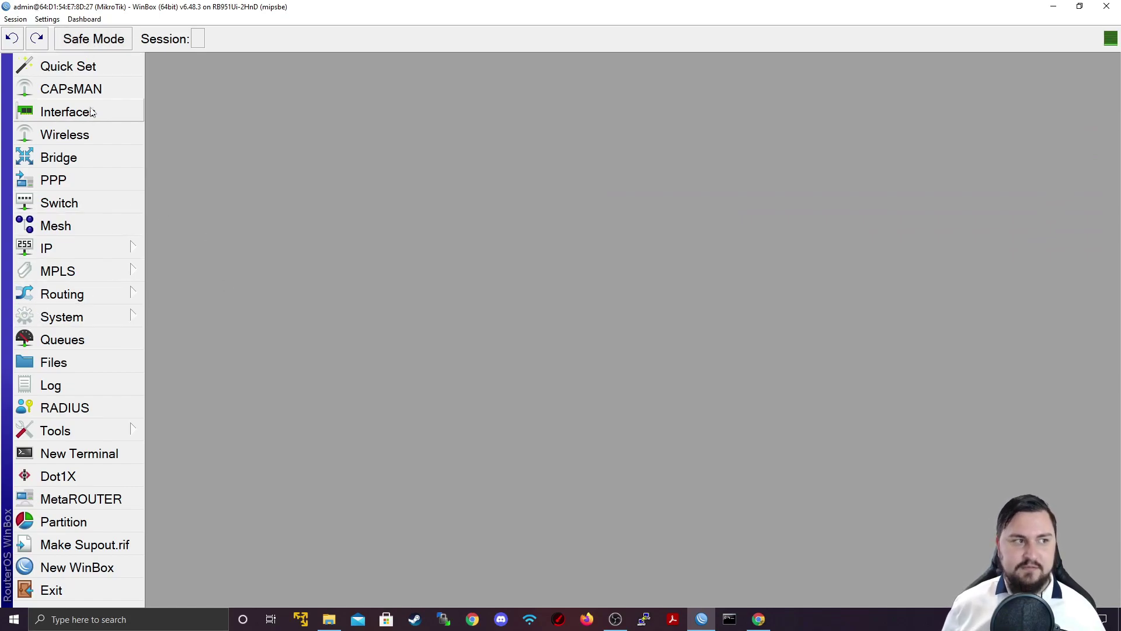
{"action": "left_click", "coordinate": [100, 39]}
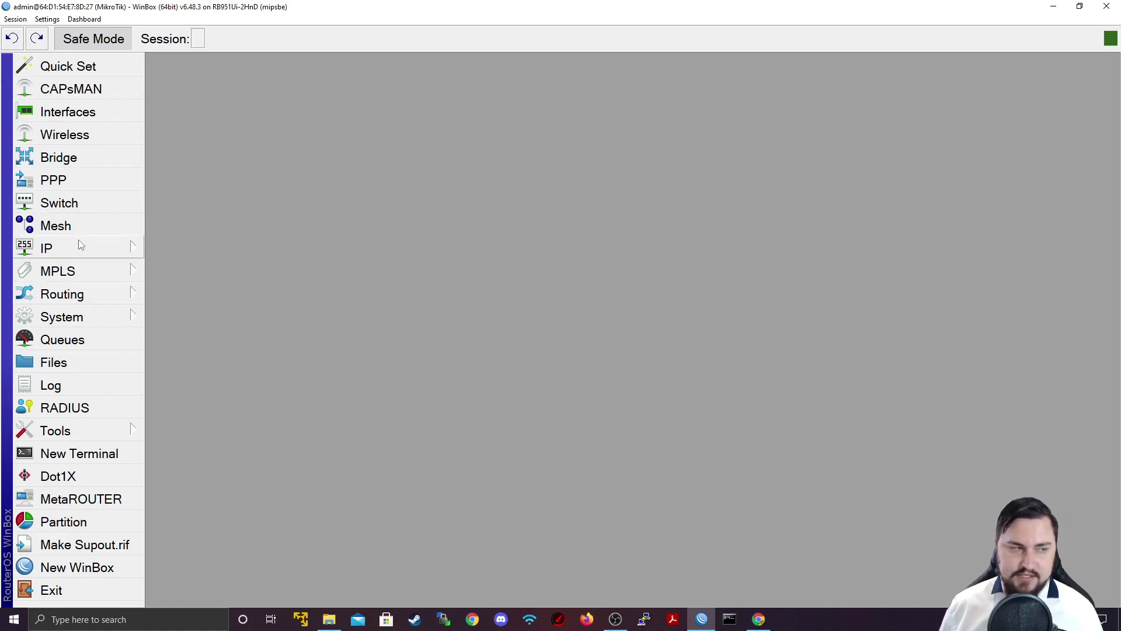
{"action": "left_click", "coordinate": [123, 45]}
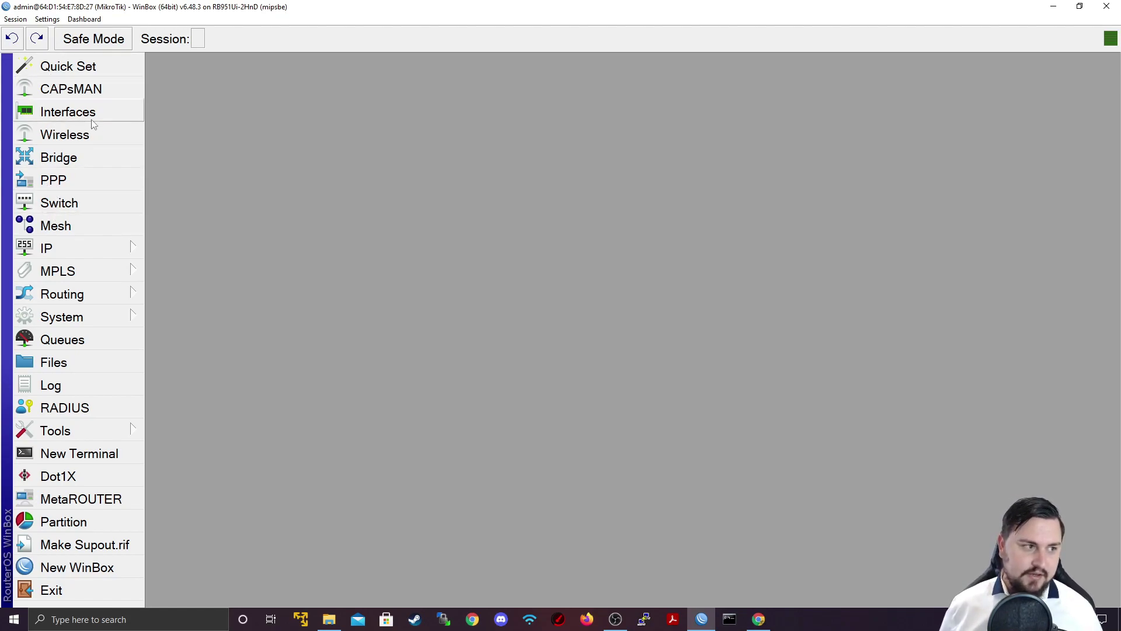
{"action": "left_click", "coordinate": [79, 68]}
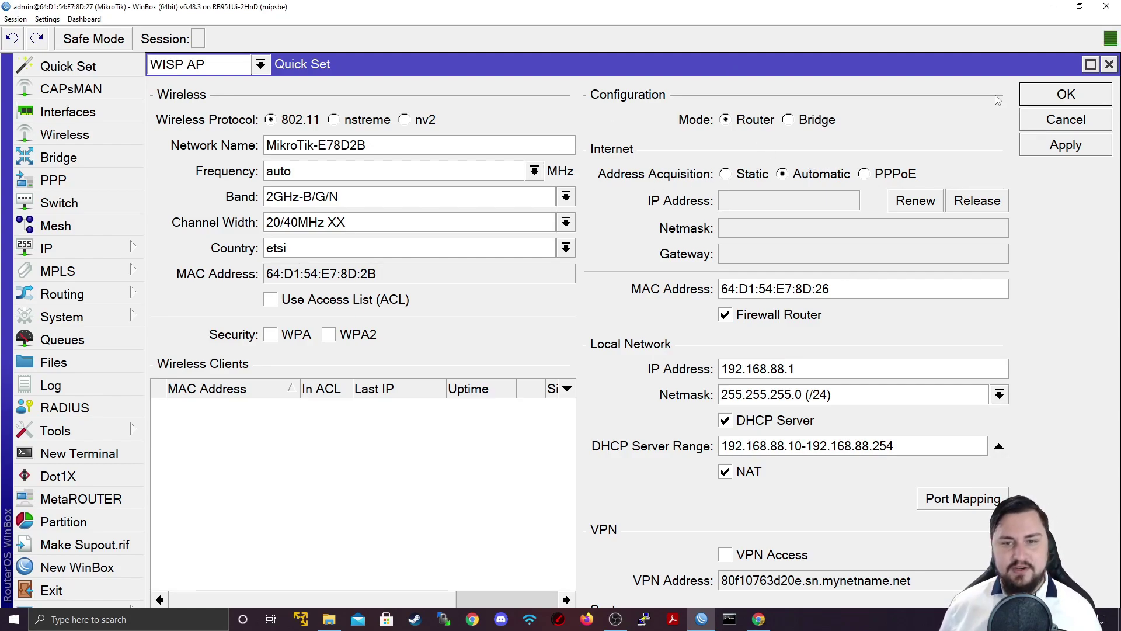
{"action": "left_click", "coordinate": [1046, 126]}
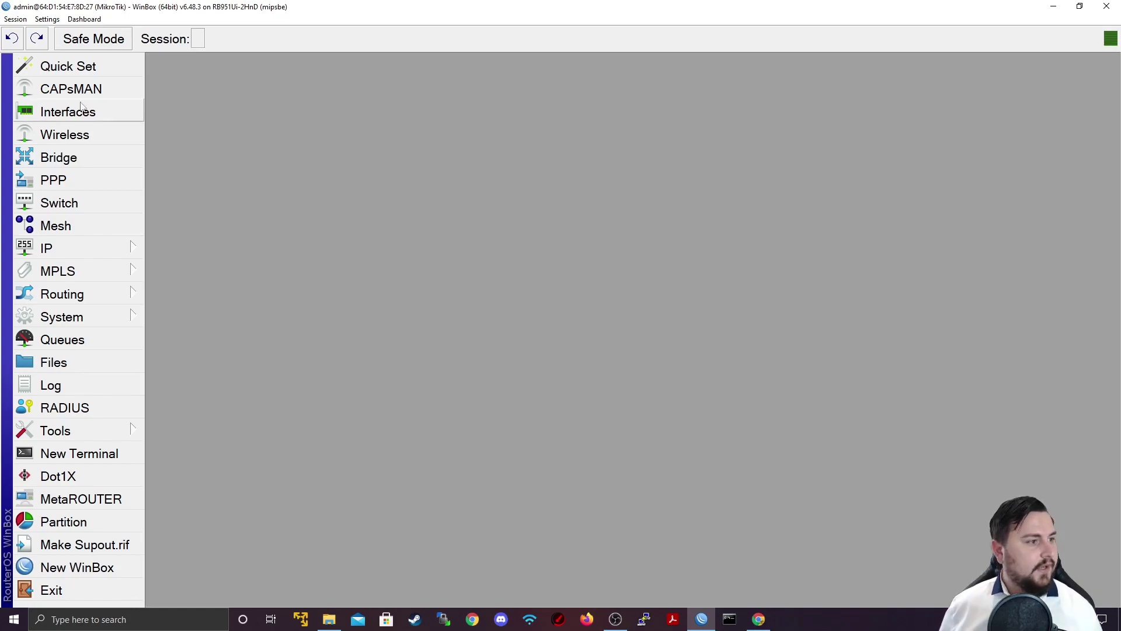
- Review ether2's Ethernet and Loop Protect settings from the interface list without changes
{"action": "left_click", "coordinate": [94, 111]}
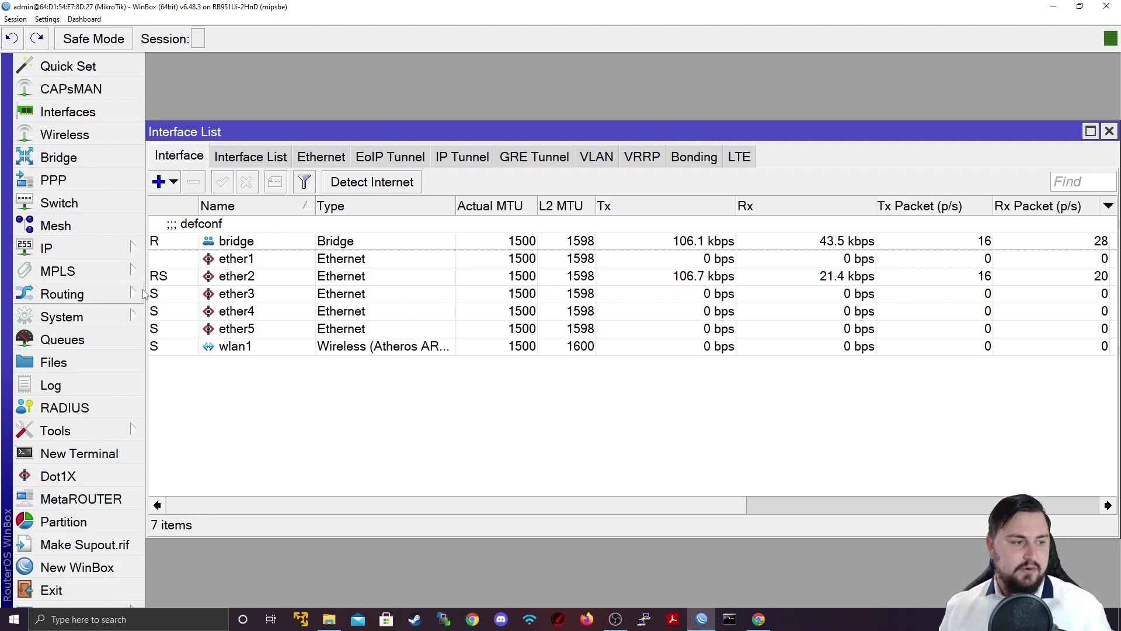
{"action": "left_click", "coordinate": [173, 275]}
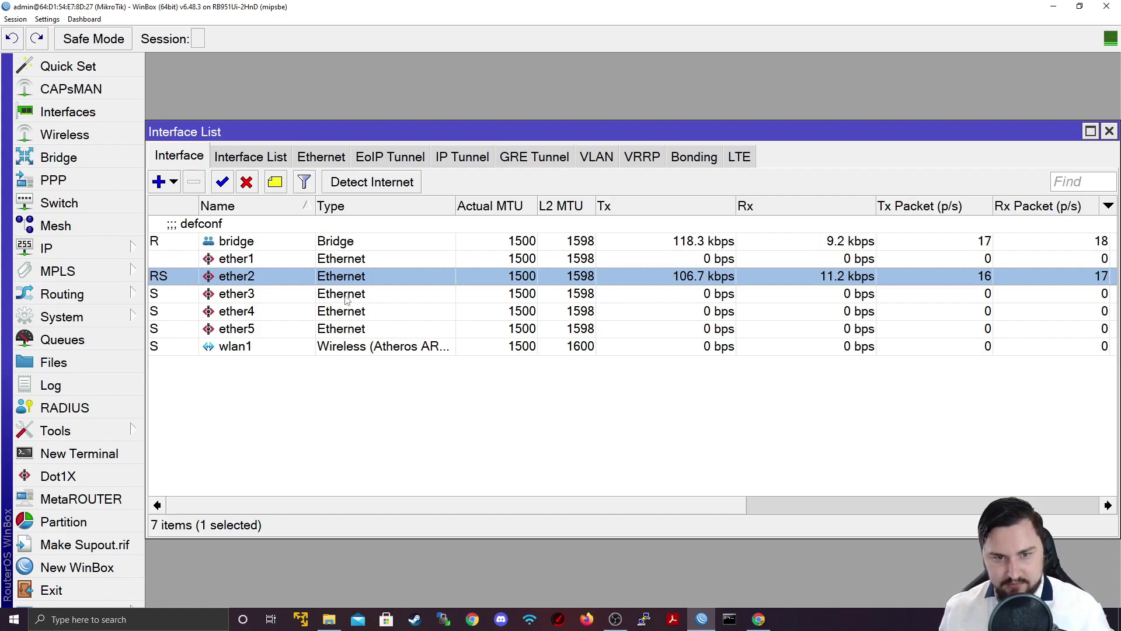
{"action": "double_click", "coordinate": [263, 276]}
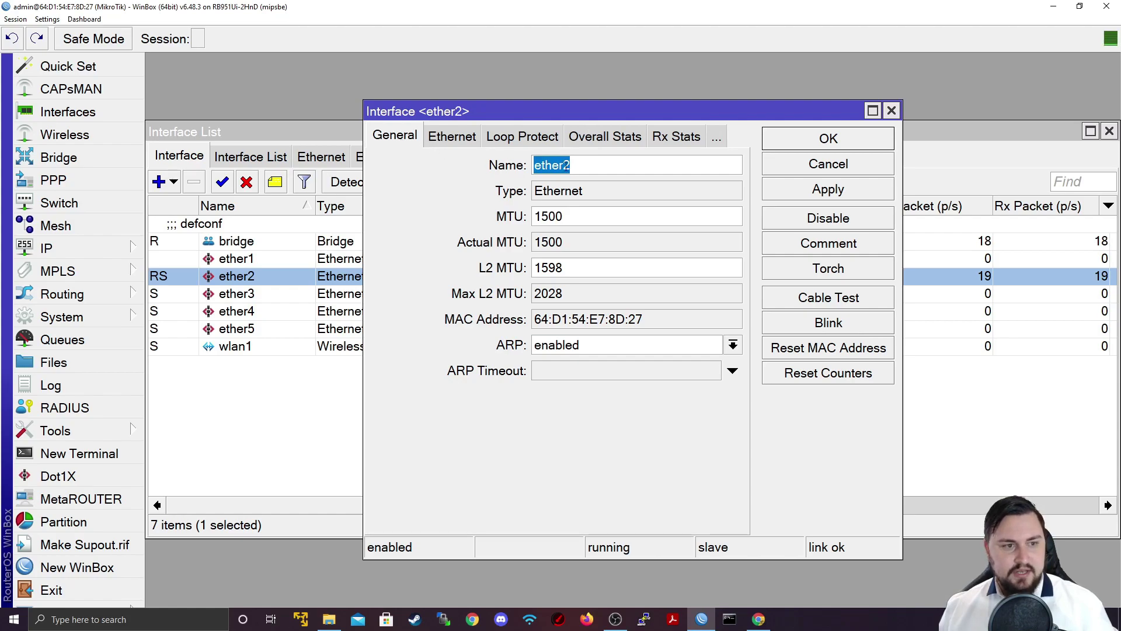
{"action": "left_click", "coordinate": [455, 138]}
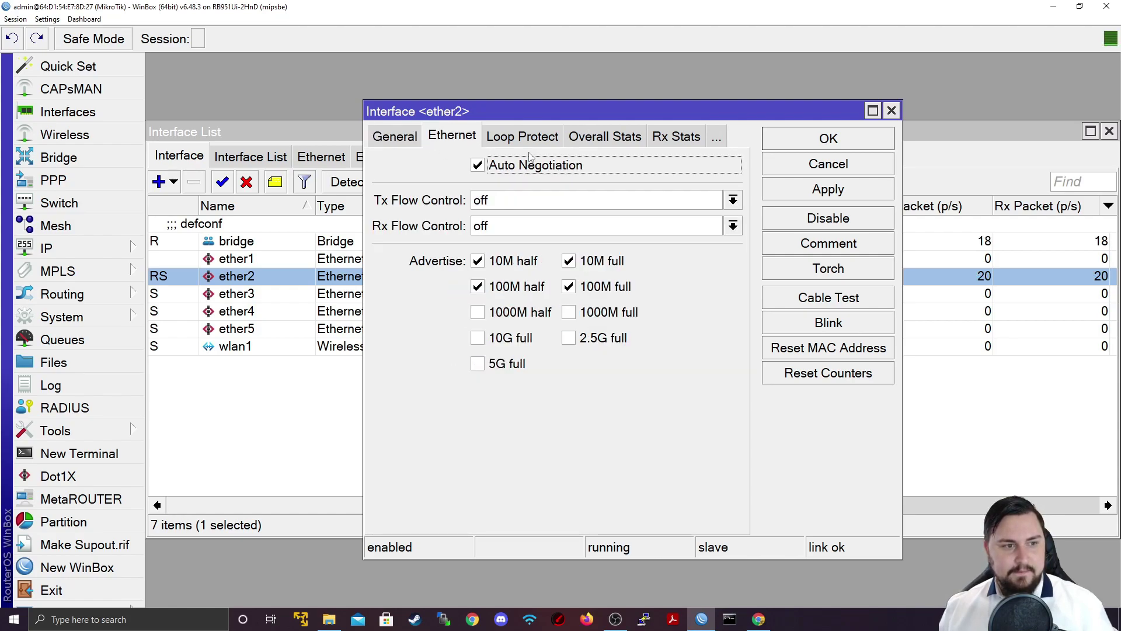
{"action": "left_click", "coordinate": [526, 138]}
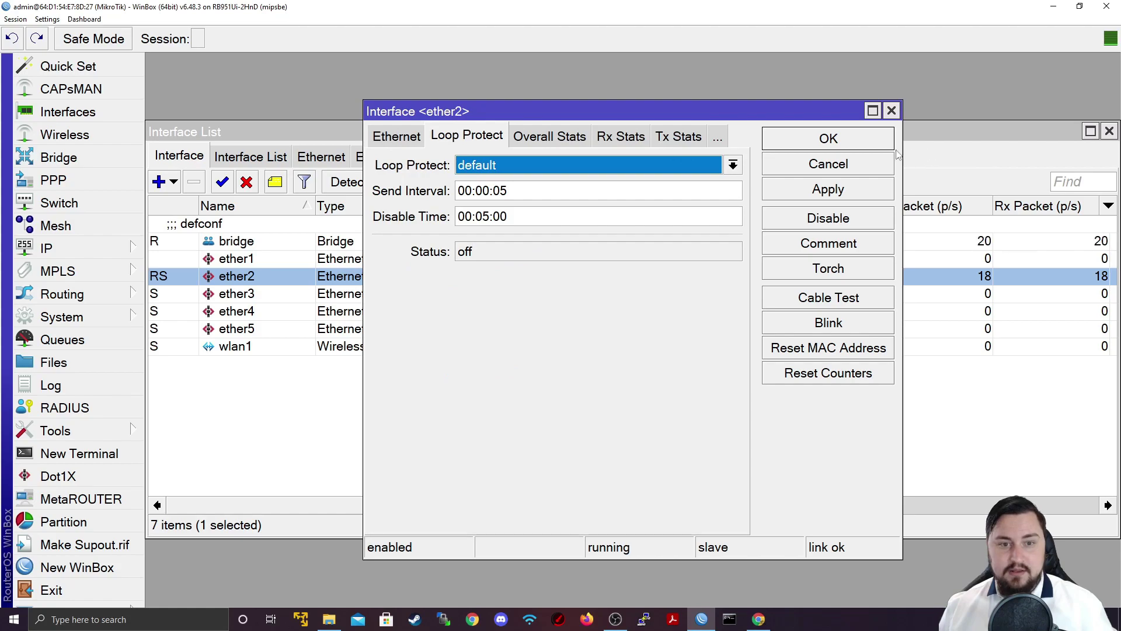
{"action": "left_click", "coordinate": [828, 166]}
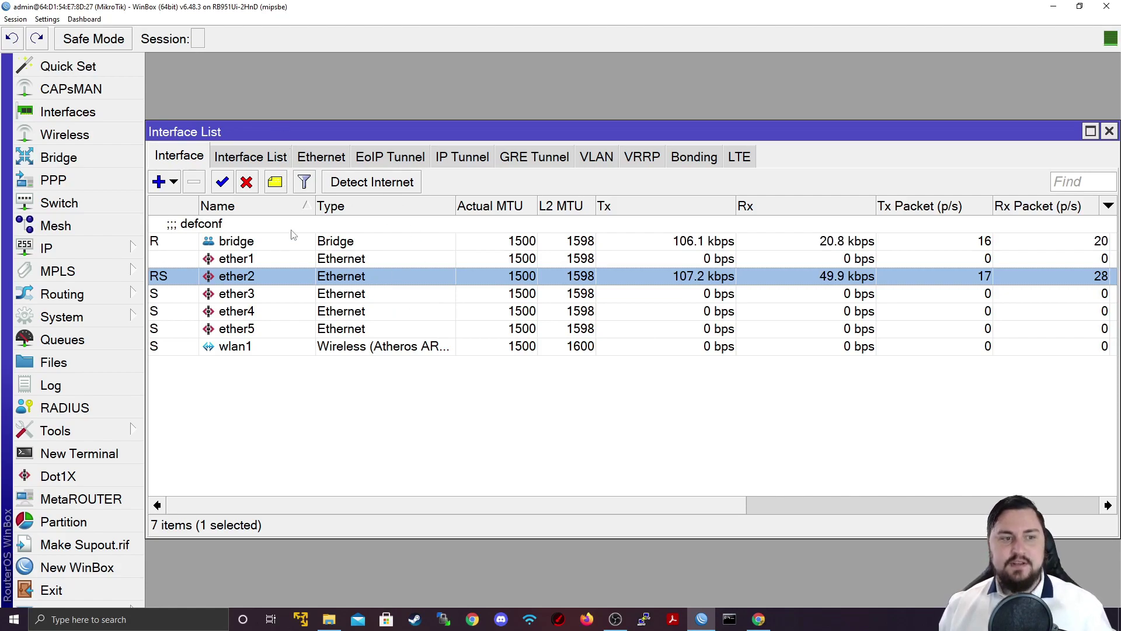
- Check the EoIP, IP and GRE tunnel lists, then open the Wireless tables showing wlan1
{"action": "left_click", "coordinate": [377, 158]}
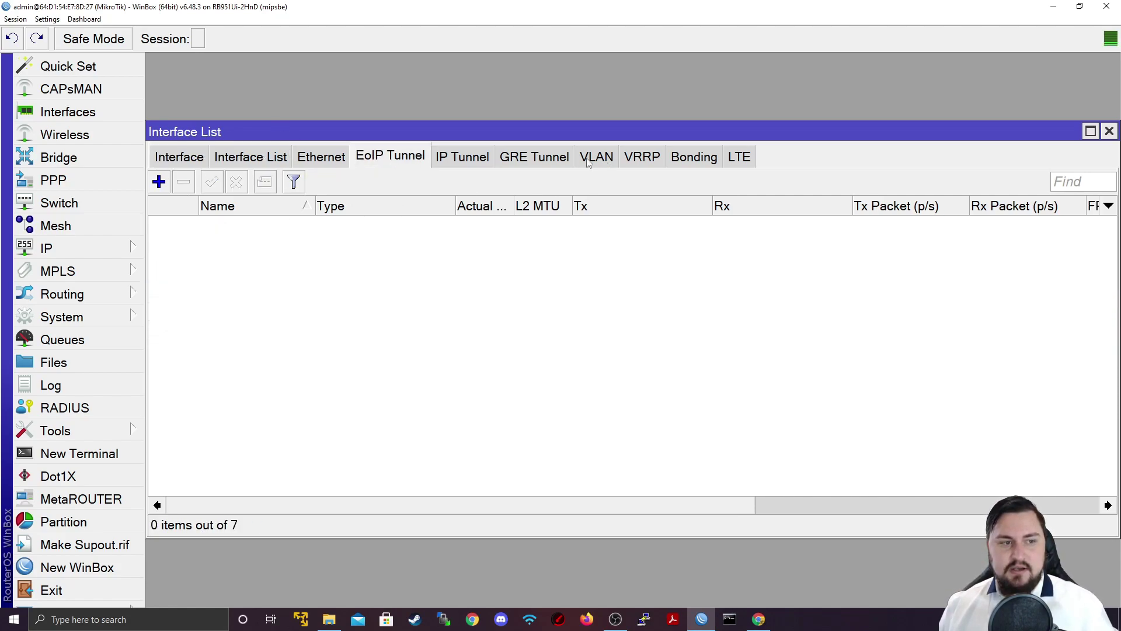
{"action": "left_click", "coordinate": [467, 158]}
{"action": "left_click", "coordinate": [543, 161]}
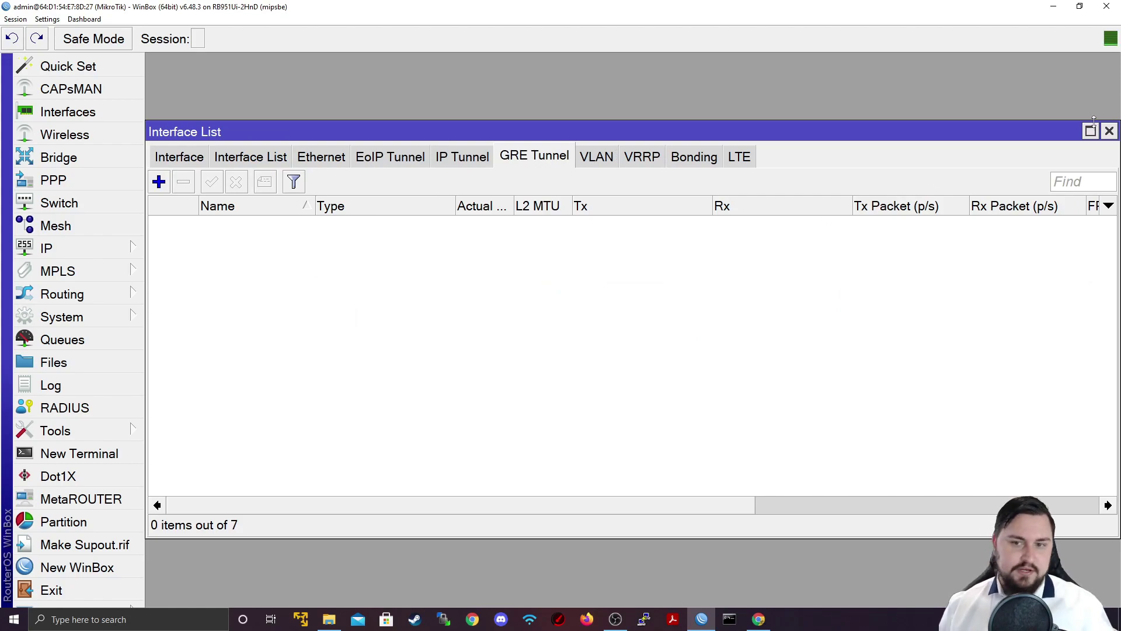
{"action": "left_click", "coordinate": [1109, 131]}
{"action": "left_click", "coordinate": [64, 135]}
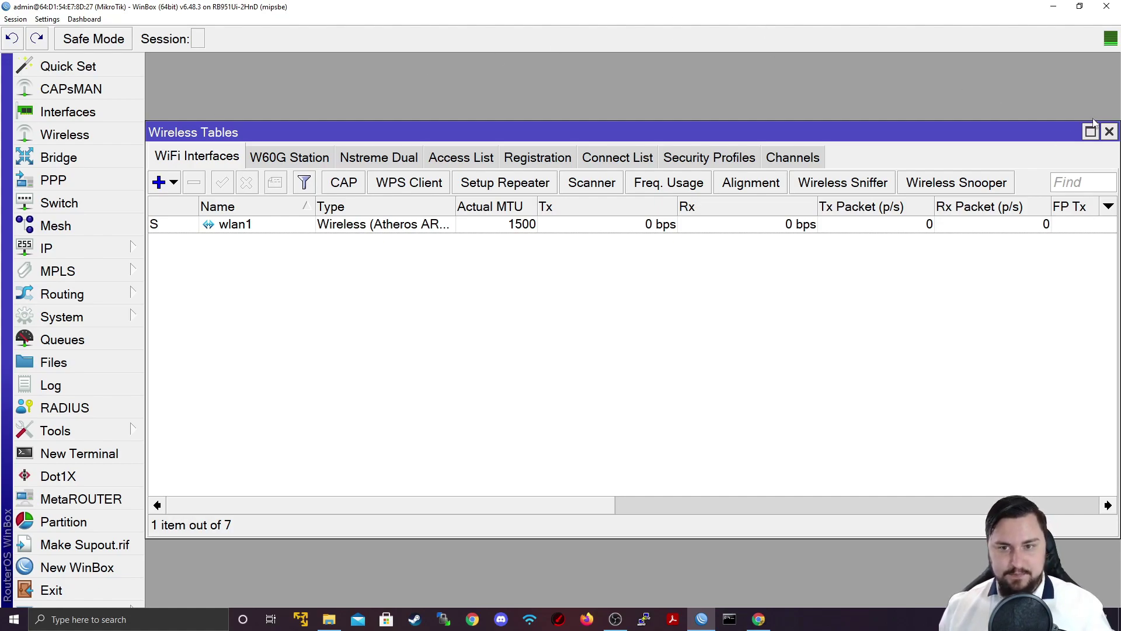
- Close the Wireless tables and briefly view the Bridge and PPP settings
{"action": "left_click", "coordinate": [1109, 131]}
{"action": "left_click", "coordinate": [58, 157]}
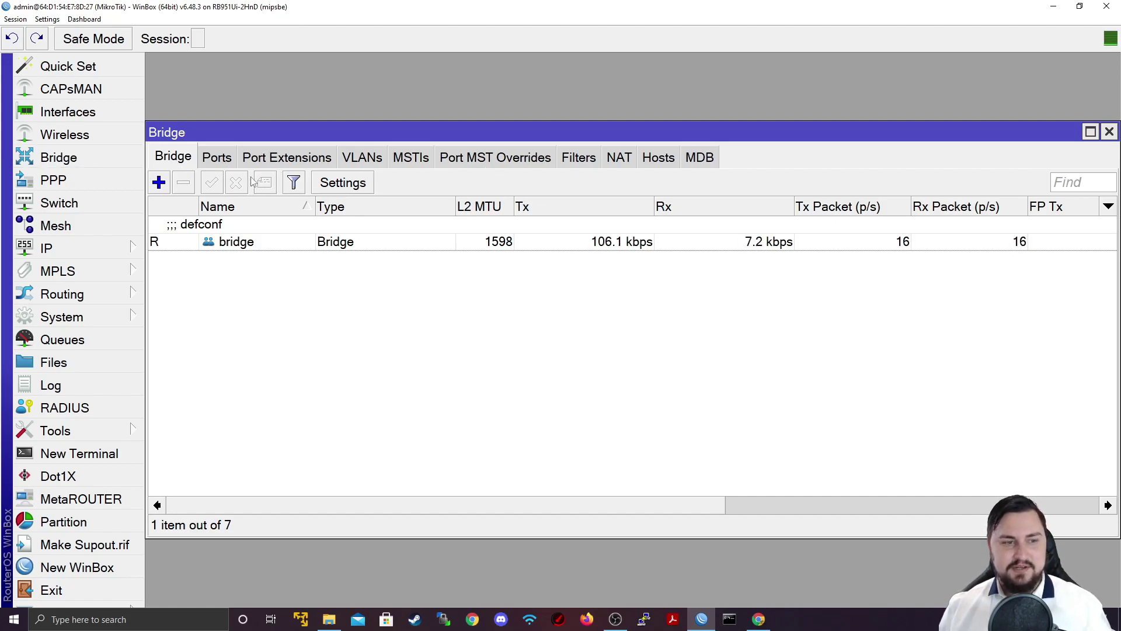
{"action": "left_click", "coordinate": [1108, 134]}
{"action": "left_click", "coordinate": [53, 180]}
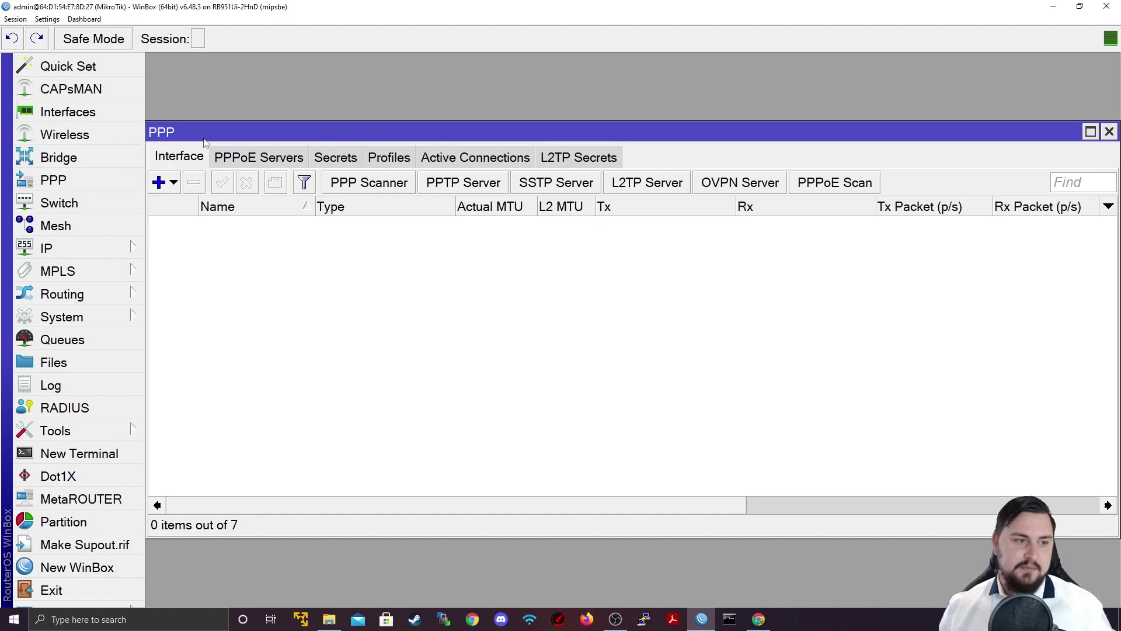
{"action": "left_click", "coordinate": [1109, 132]}
- Inspect switch1's Port, Port Isolation, VLAN and Host tabs, then close the Switch window
{"action": "left_click", "coordinate": [34, 197]}
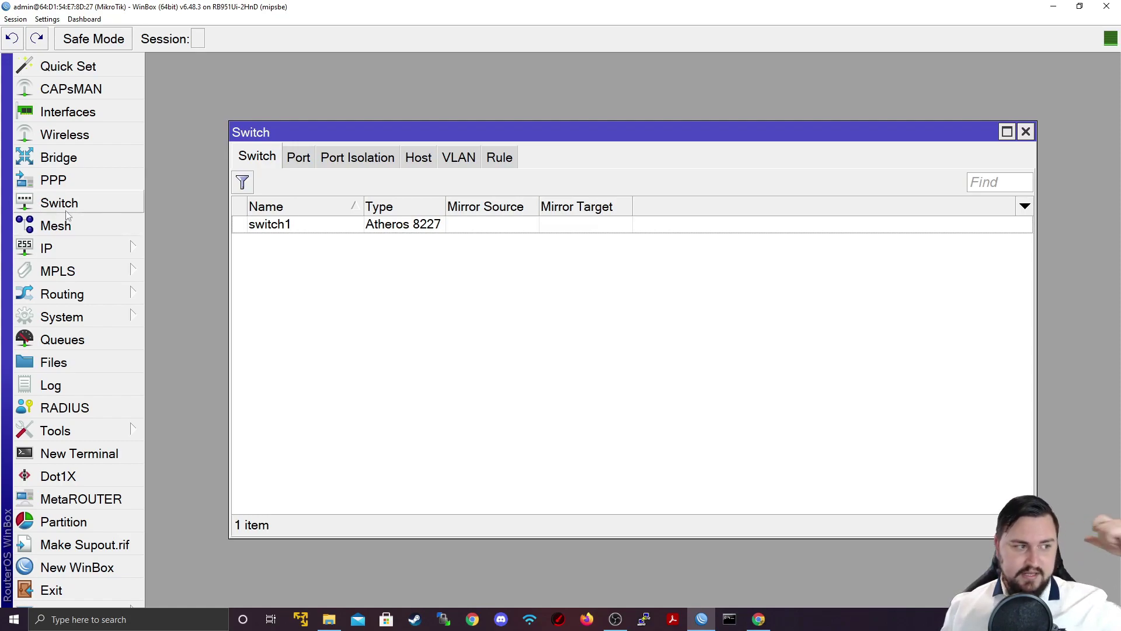
{"action": "left_click", "coordinate": [307, 161]}
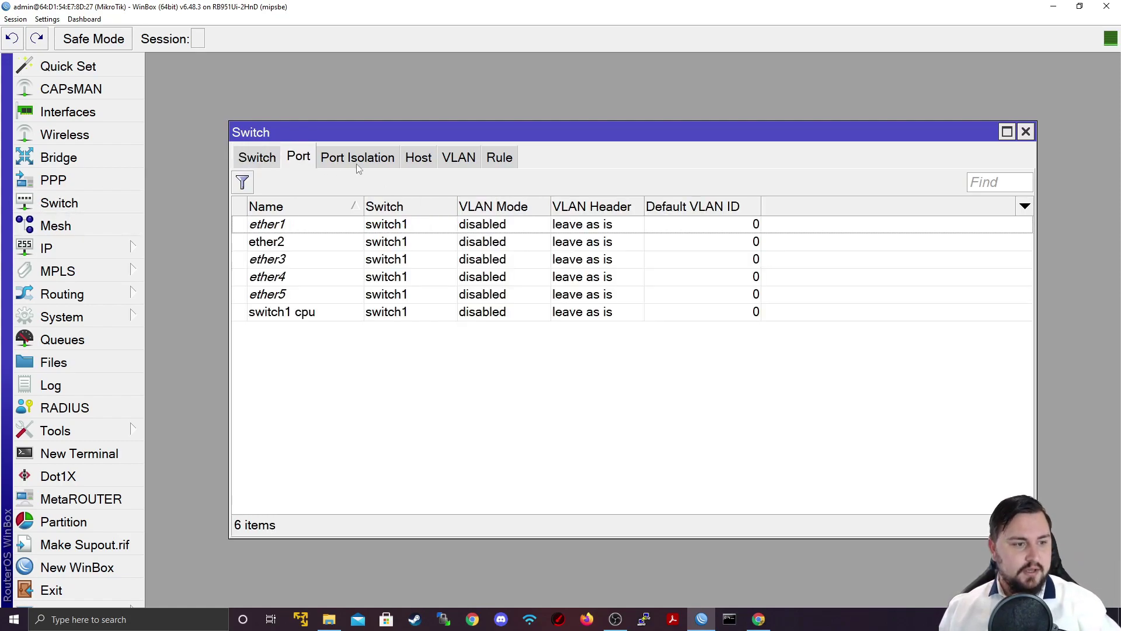
{"action": "left_click", "coordinate": [358, 165]}
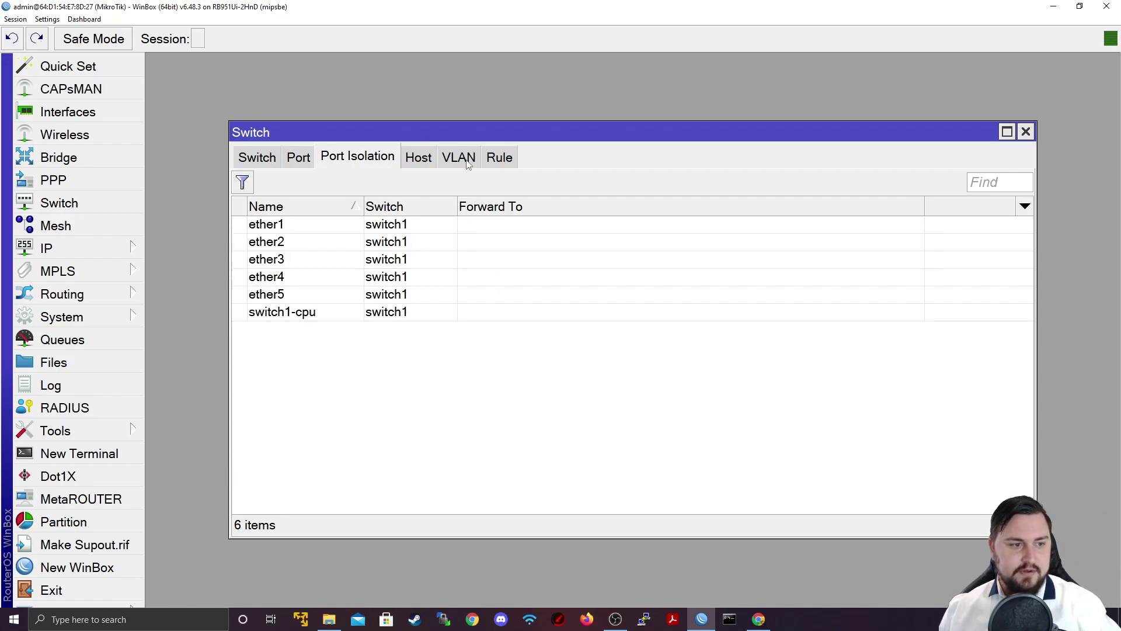
{"action": "left_click", "coordinate": [447, 159]}
{"action": "left_click", "coordinate": [414, 158]}
{"action": "left_click", "coordinate": [274, 160]}
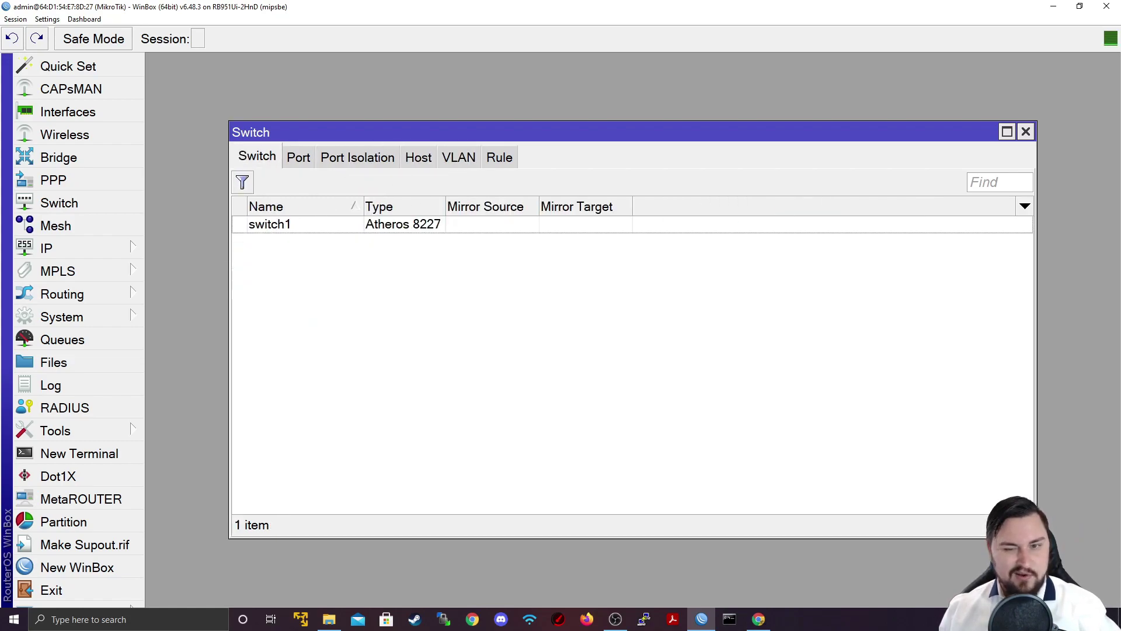
{"action": "left_click", "coordinate": [1026, 132]}
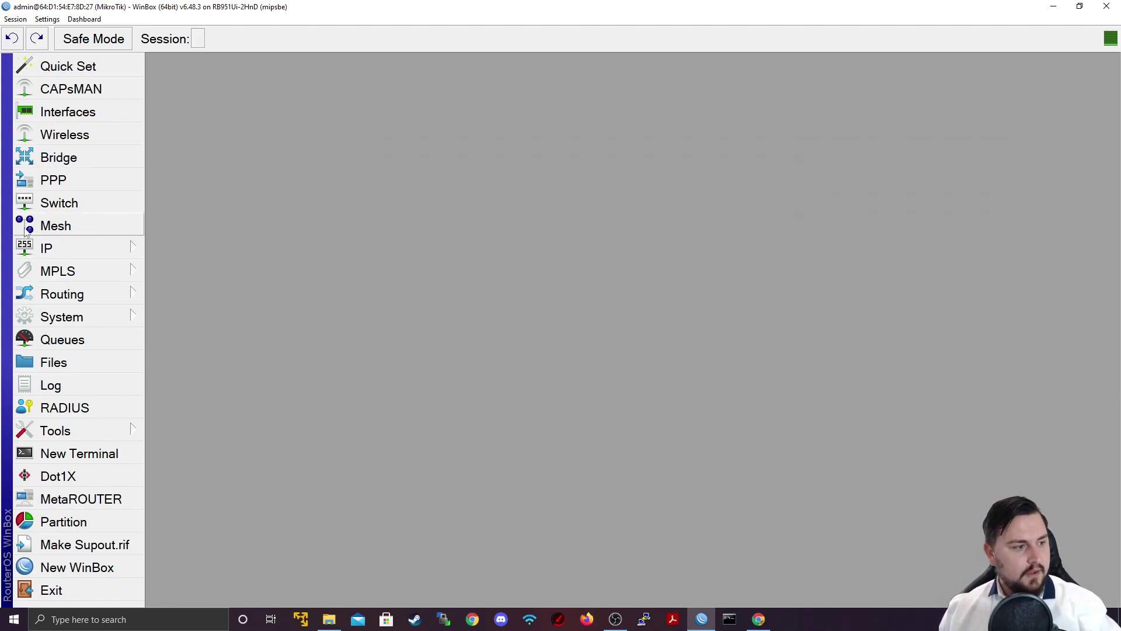
{"action": "left_click", "coordinate": [70, 252]}
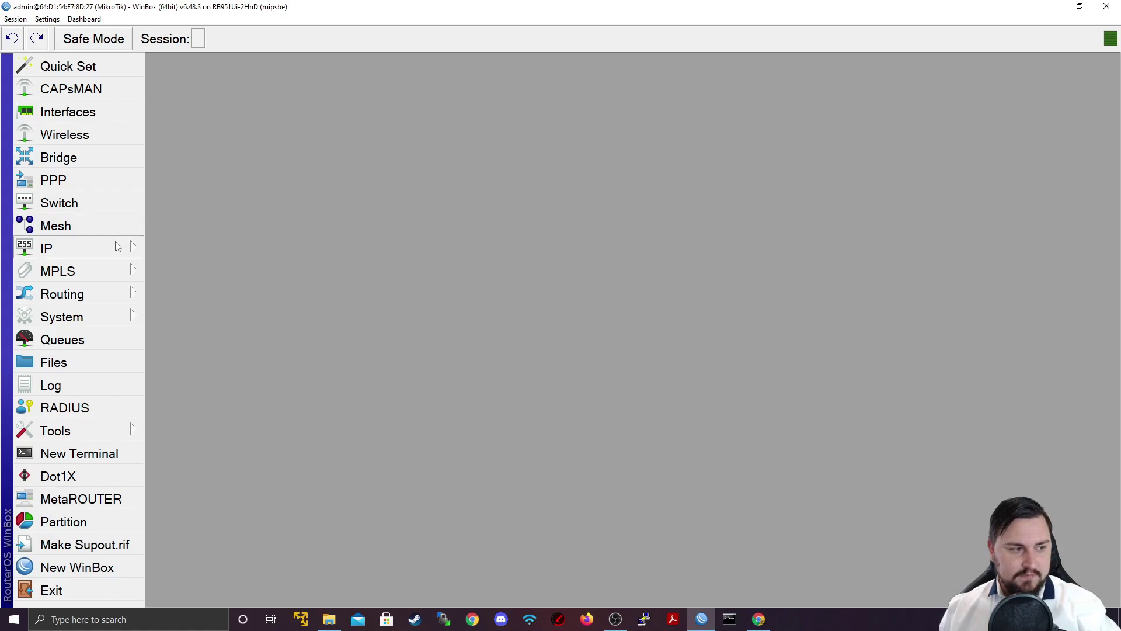
{"action": "mouse_move", "coordinate": [116, 247]}
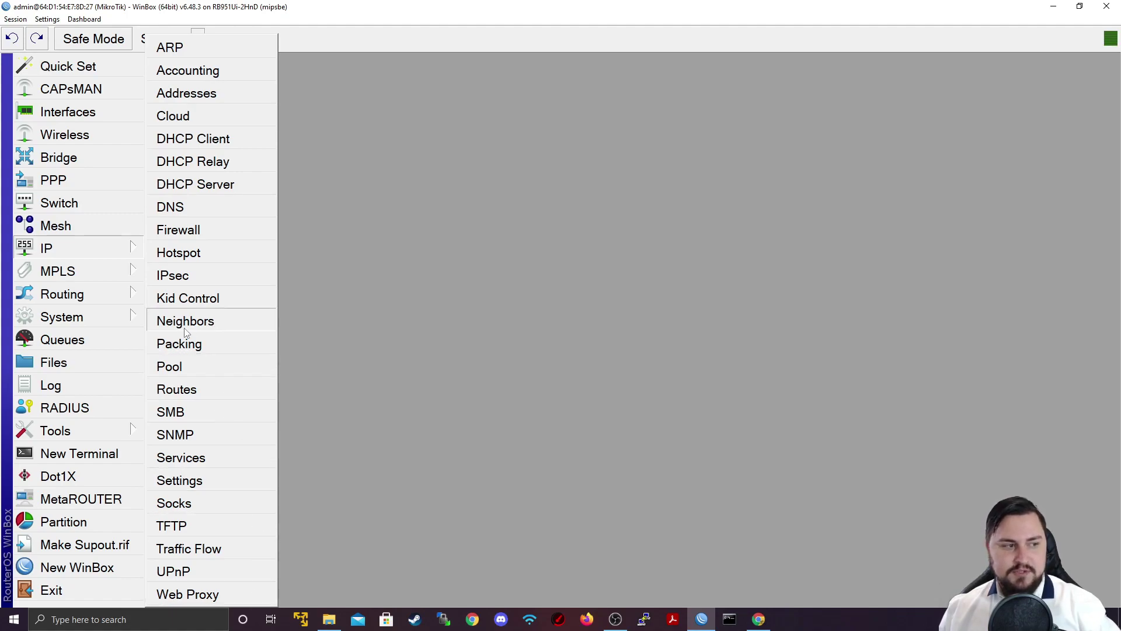
{"action": "mouse_move", "coordinate": [143, 272]}
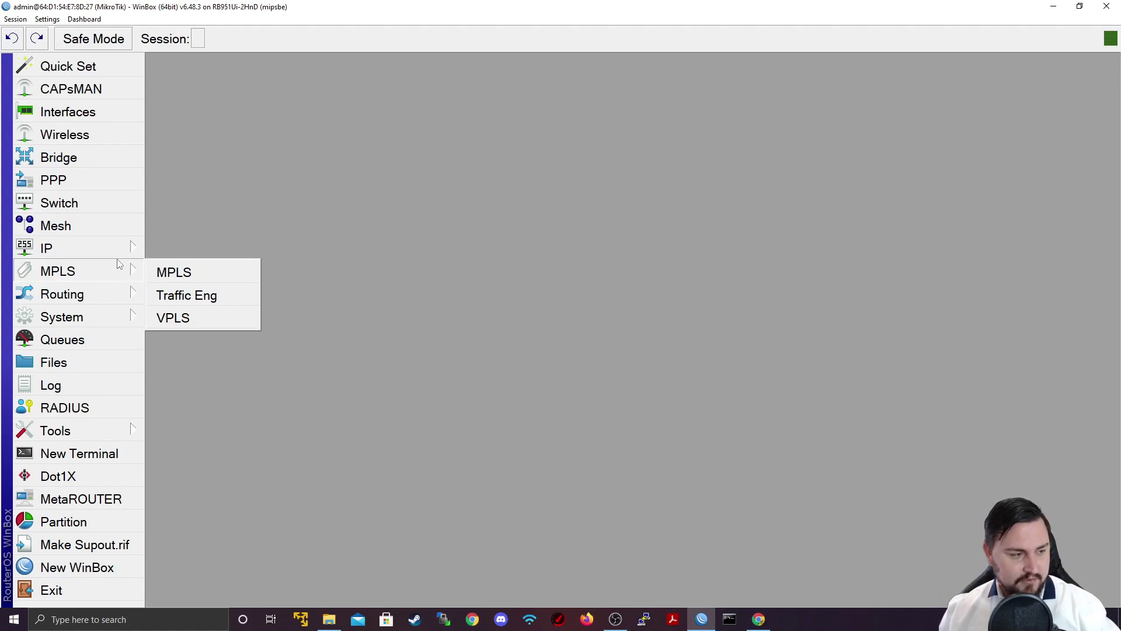
{"action": "mouse_move", "coordinate": [100, 300]}
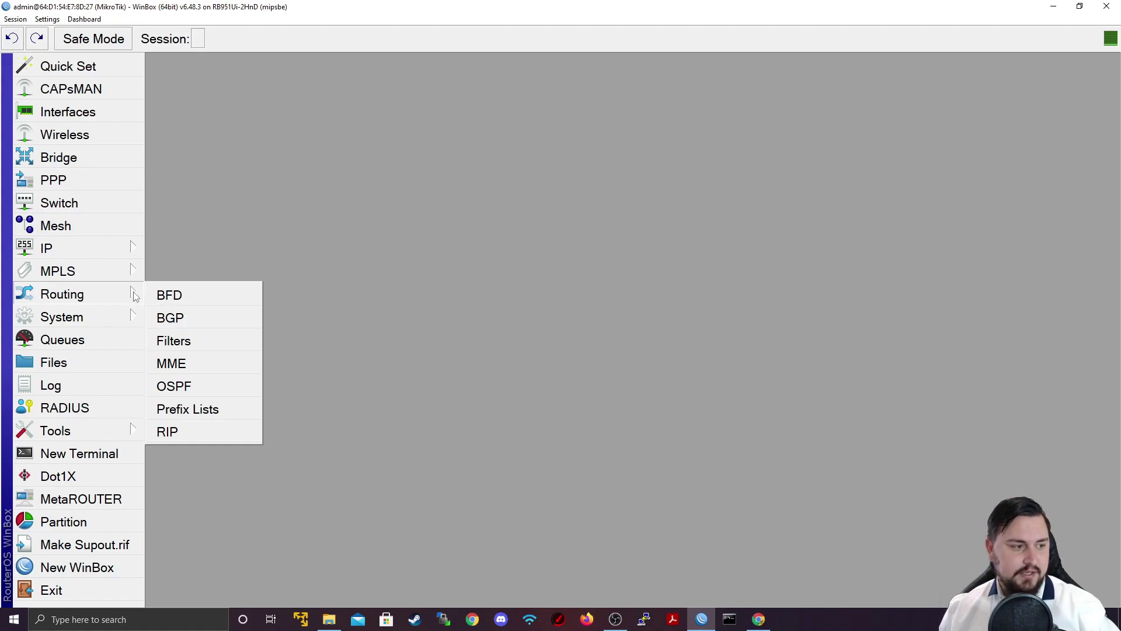
{"action": "mouse_move", "coordinate": [119, 323]}
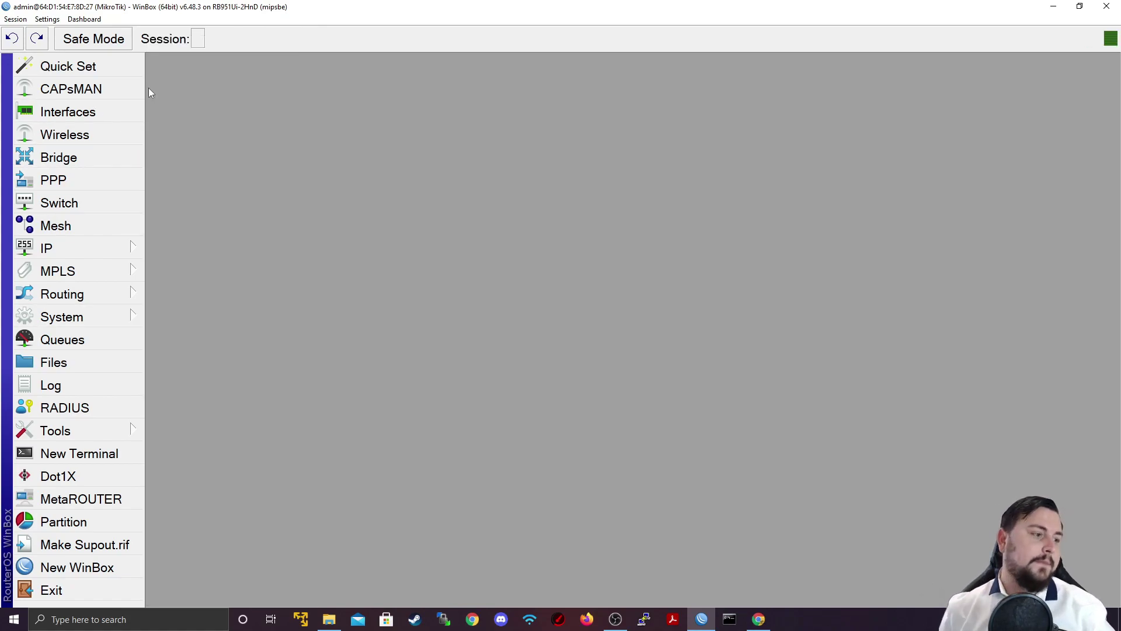
- Check the empty simple queue list and close it
{"action": "left_click", "coordinate": [81, 340]}
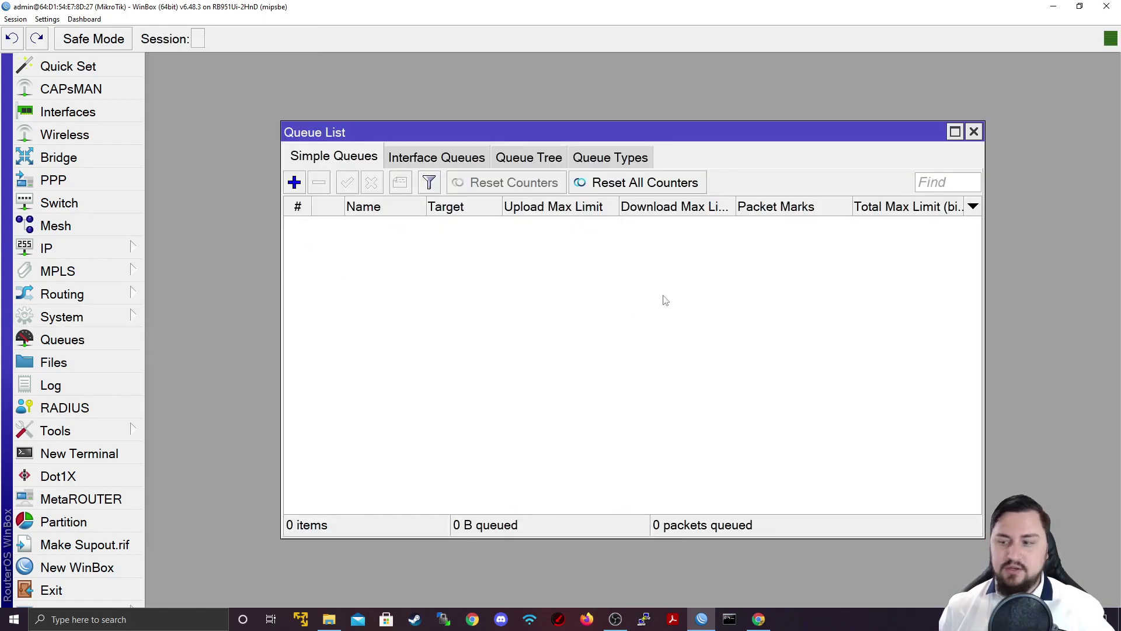
{"action": "left_click_drag", "start_coordinate": [984, 122], "coordinate": [974, 126]}
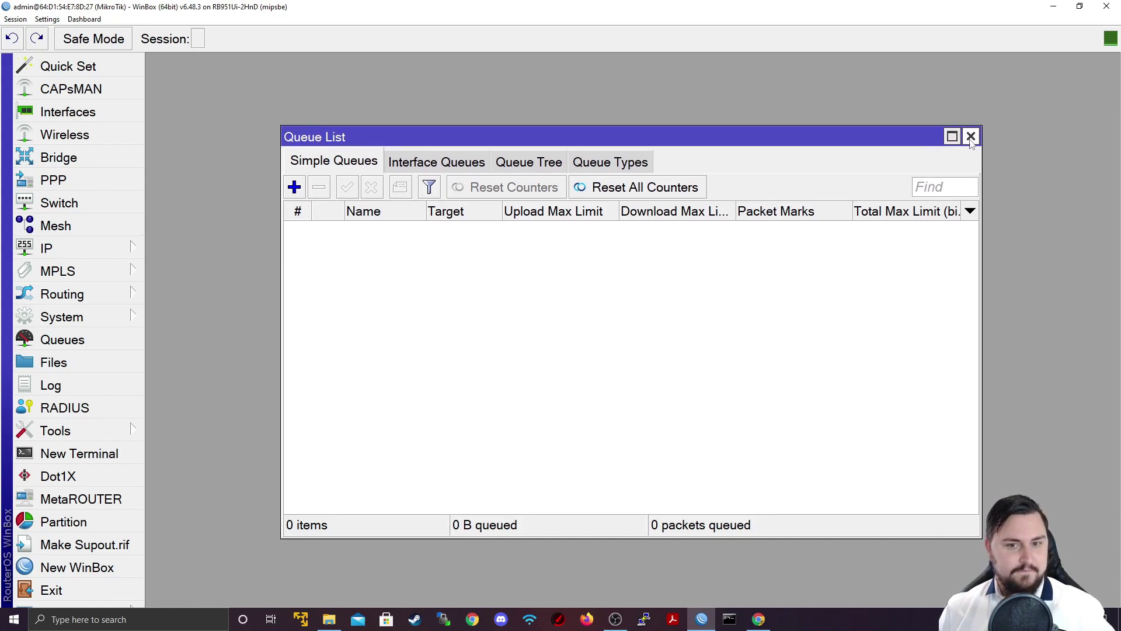
{"action": "left_click", "coordinate": [973, 134]}
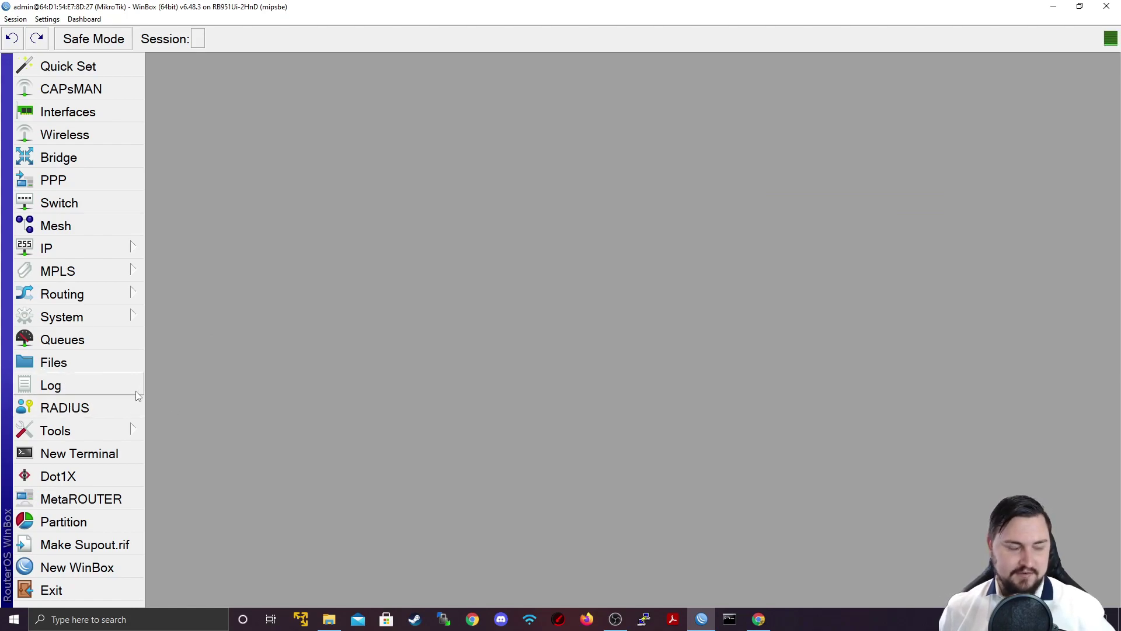
- Open the Log and scroll through the admin login and logout entries
{"action": "left_click", "coordinate": [66, 380]}
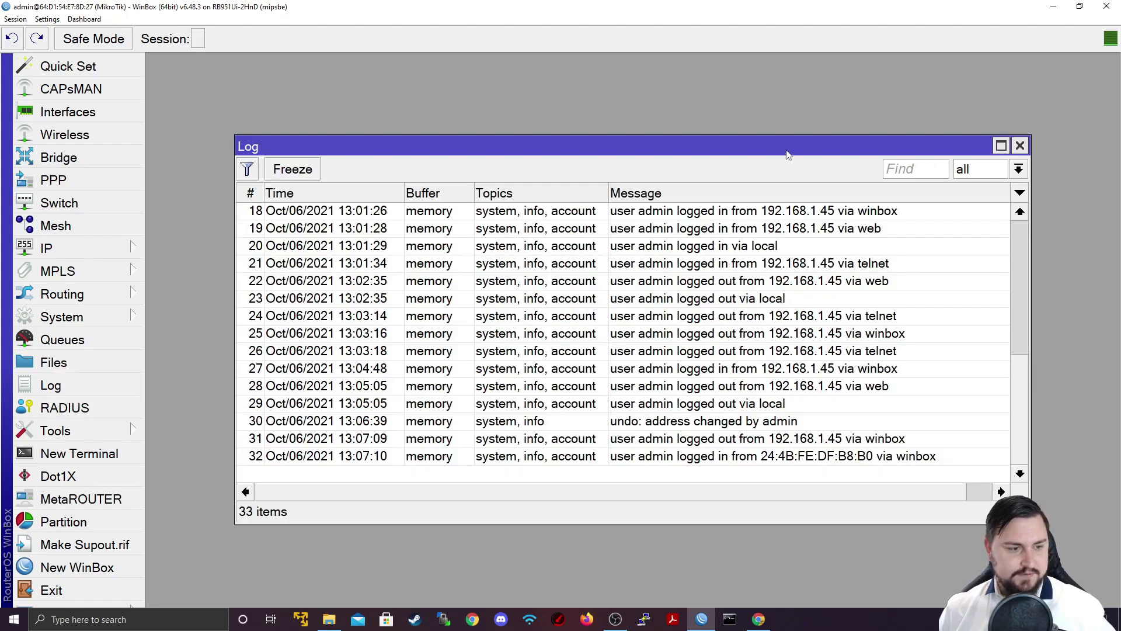
{"action": "scroll", "coordinate": [877, 367], "scroll_direction": "up", "scroll_amount": 2}
{"action": "scroll", "coordinate": [876, 367], "scroll_direction": "up", "scroll_amount": 5}
{"action": "scroll", "coordinate": [905, 313], "scroll_direction": "down", "scroll_amount": 6}
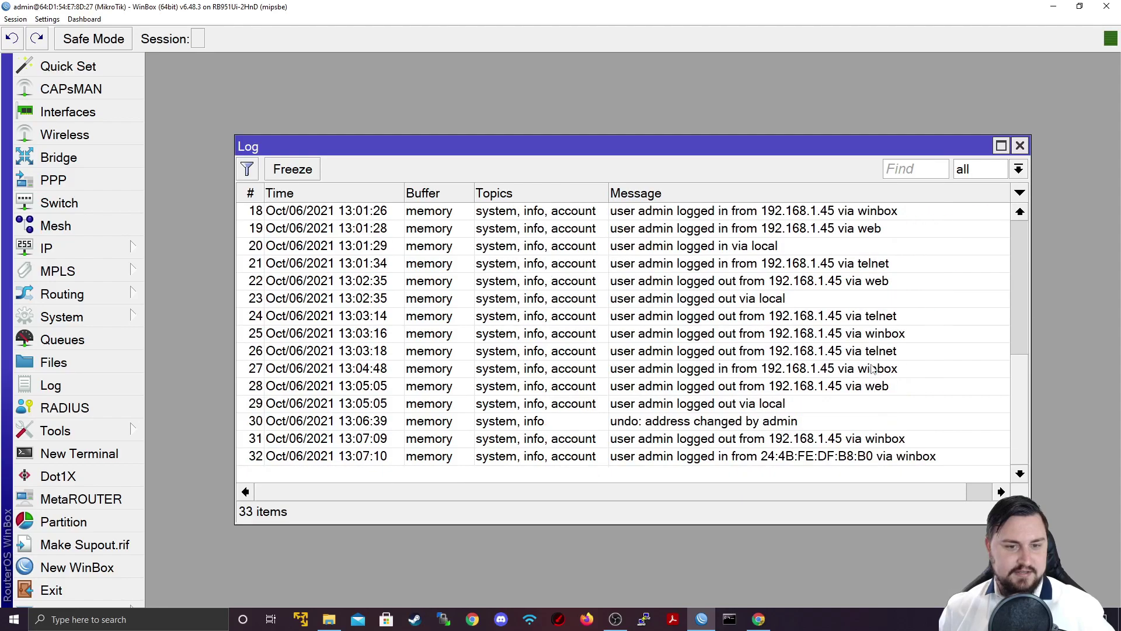
- Close the Log window and expand the Tools submenu
{"action": "left_click", "coordinate": [1020, 146]}
{"action": "left_click", "coordinate": [34, 437]}
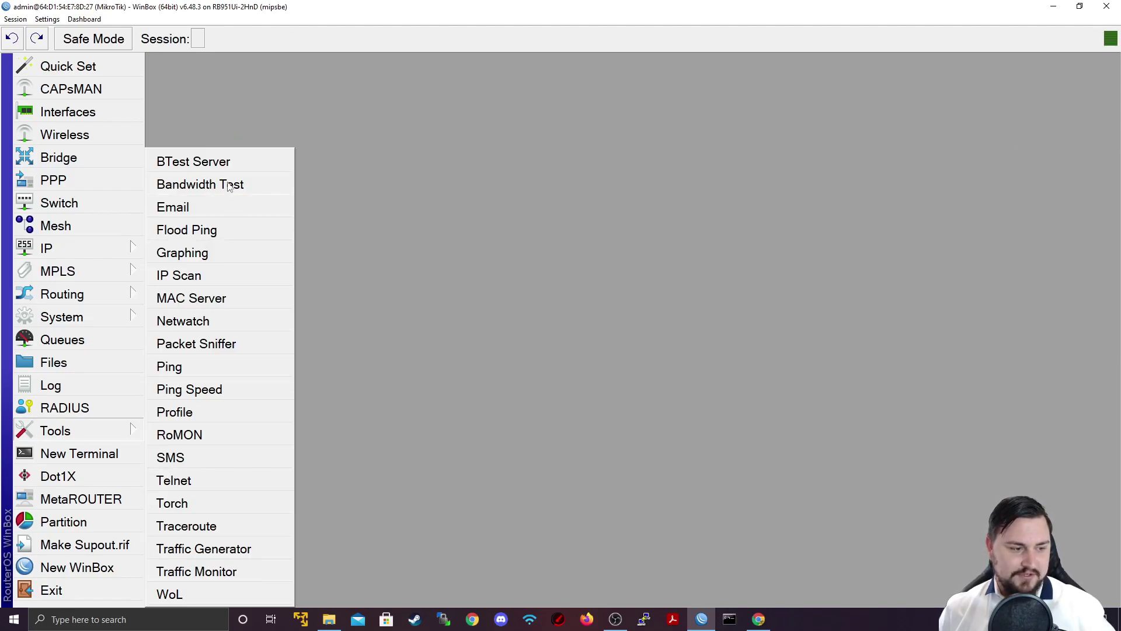